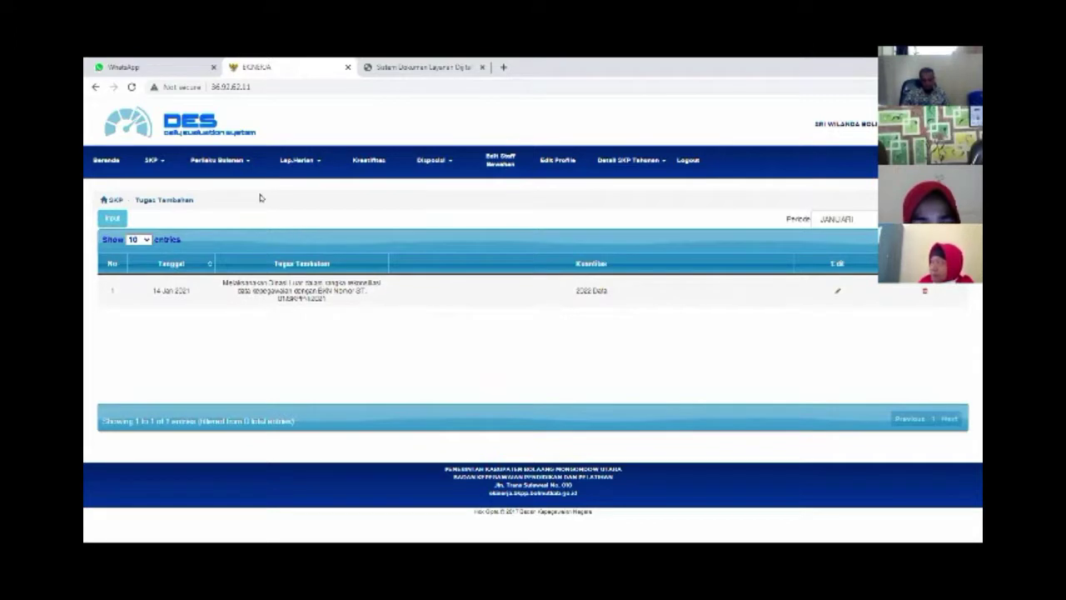
# From the Lap.Harian menu, open the Lap. Harian Non SKP page for January
pyautogui.click(315, 165)
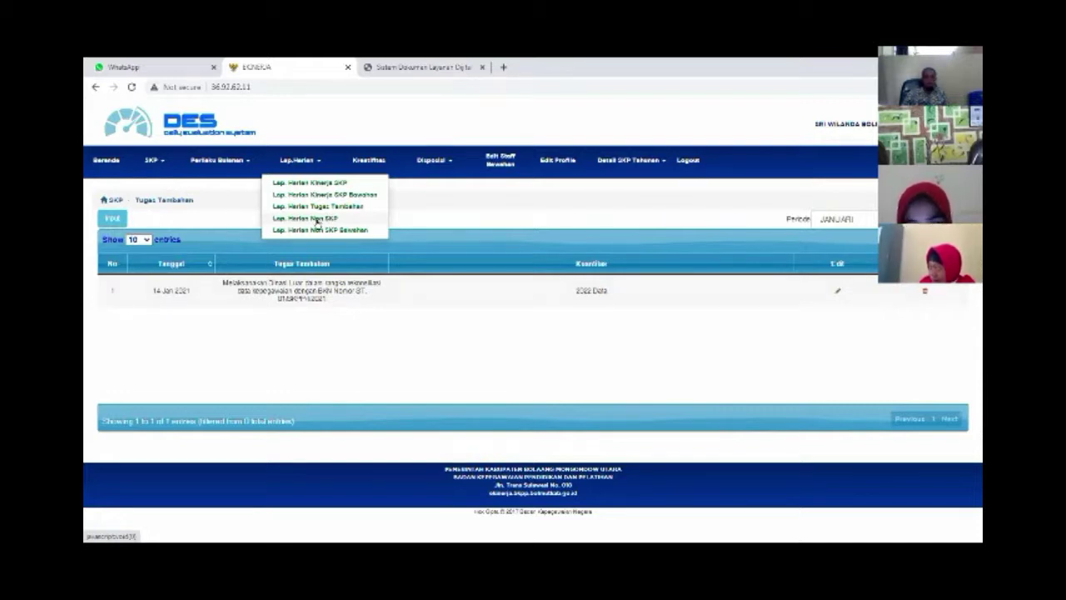
pyautogui.click(317, 219)
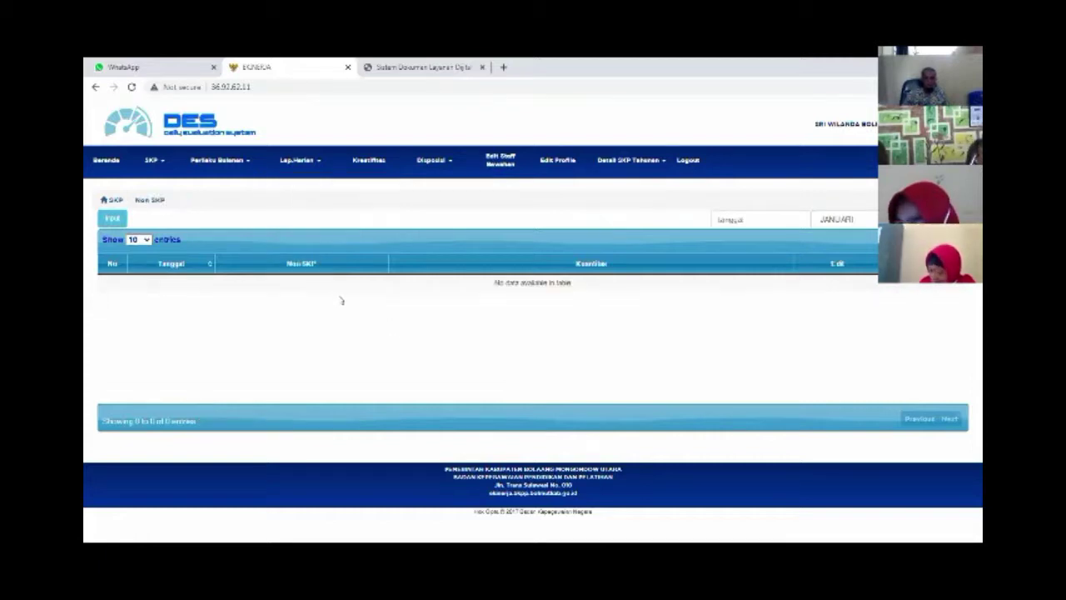
# Open a blank Produktivitas entry form from the Non SKP page's Input button
pyautogui.click(112, 218)
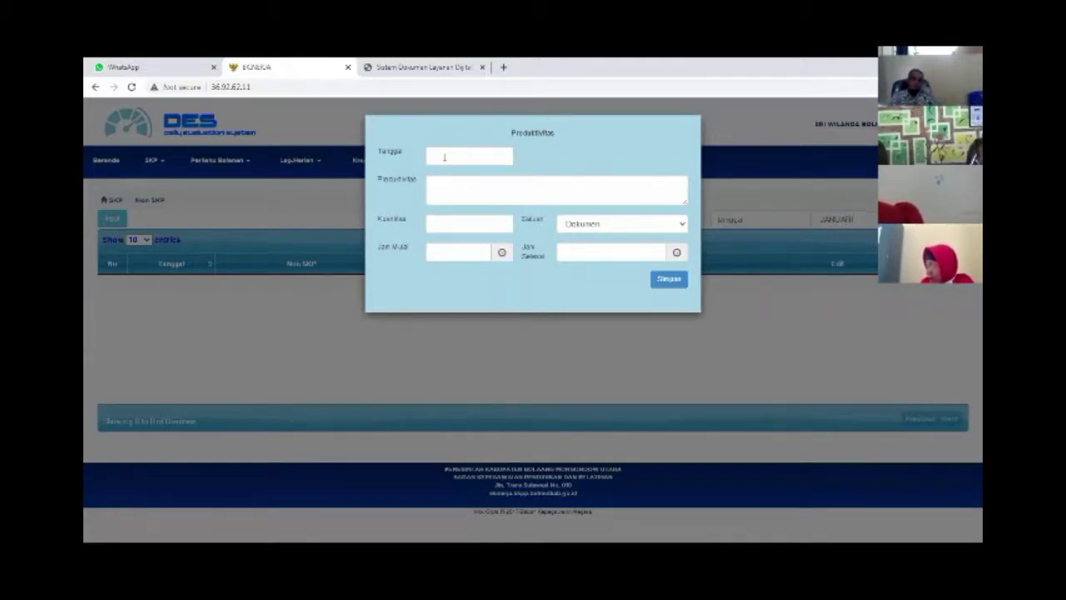
# Set the date to 7 January 2021 and describe the activity, ending 'sekolah dan data kepegawaian'
pyautogui.click(454, 157)
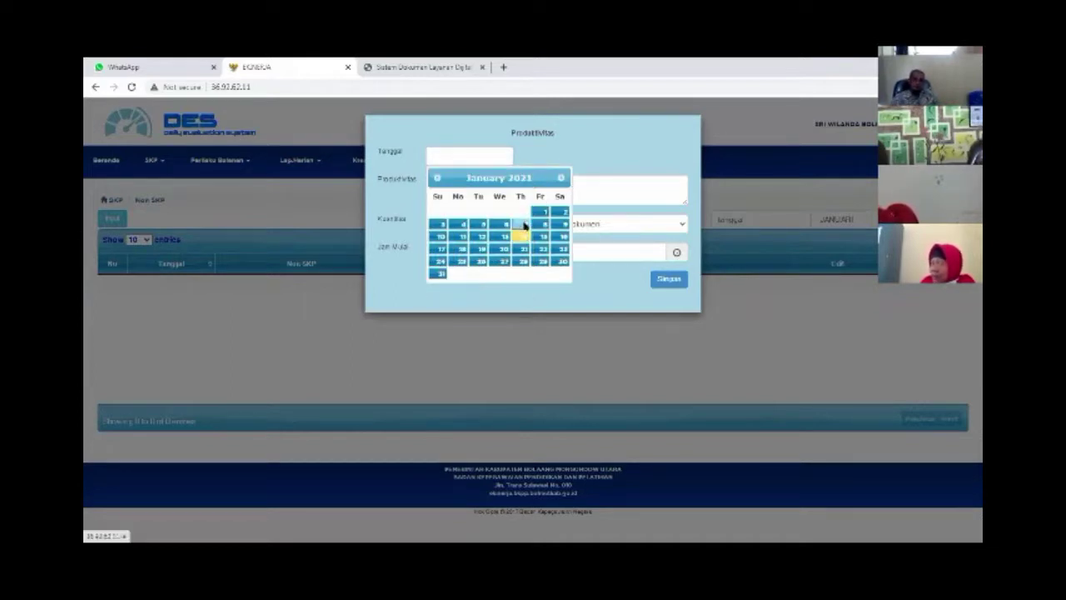
pyautogui.click(520, 223)
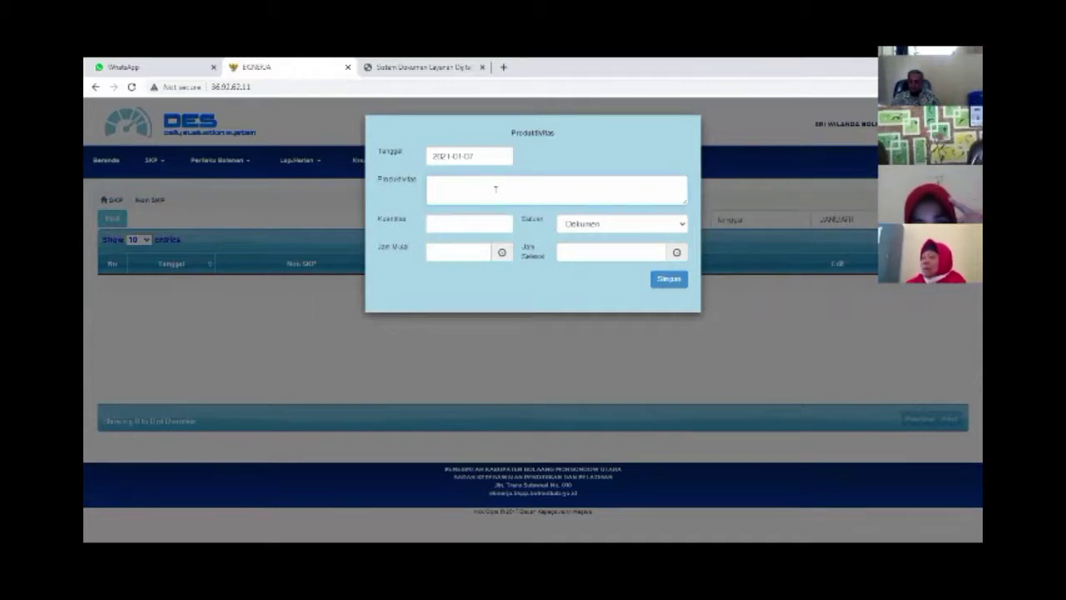
pyautogui.write('Meny')
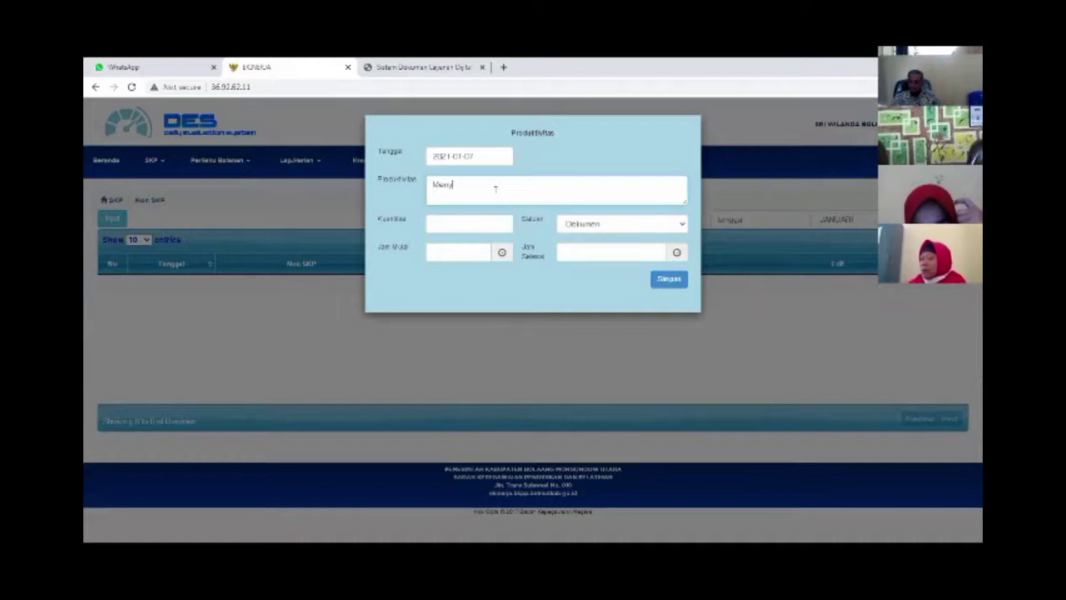
pyautogui.write('usun')
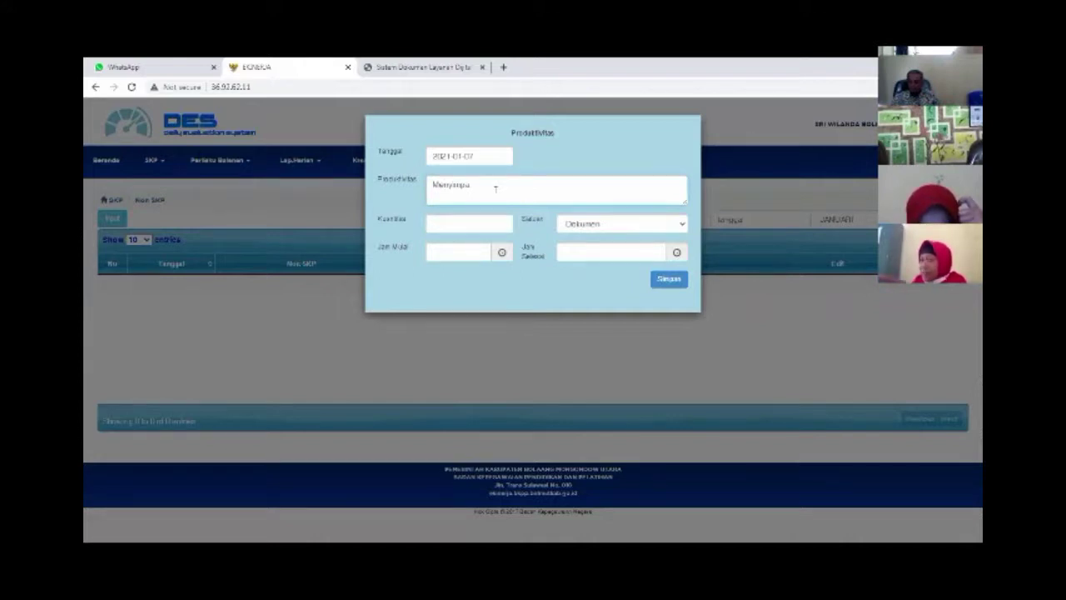
pyautogui.write('ikankepada')
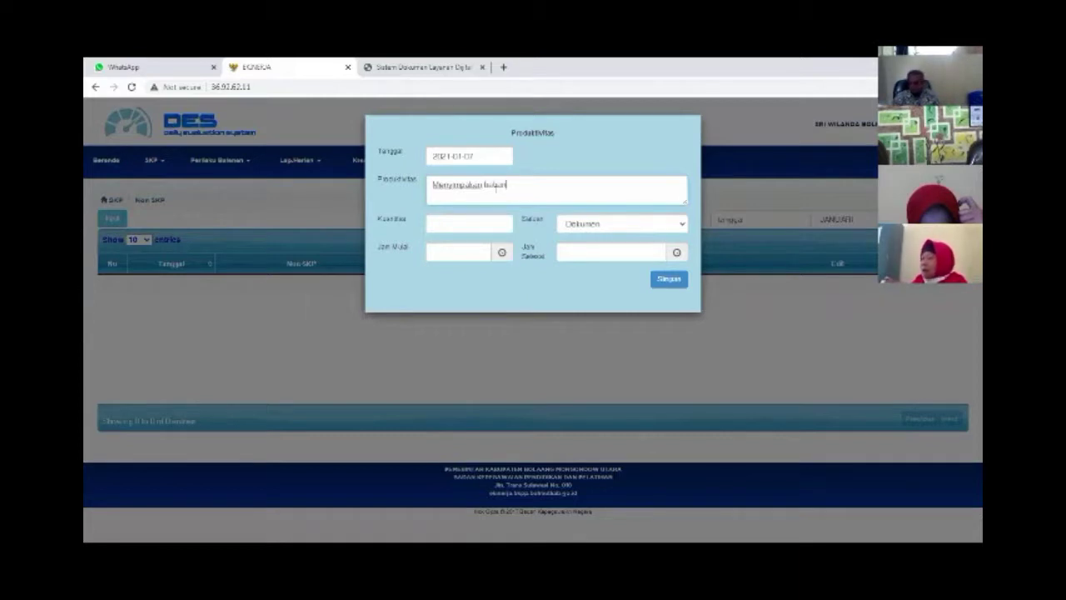
pyautogui.write('apat')
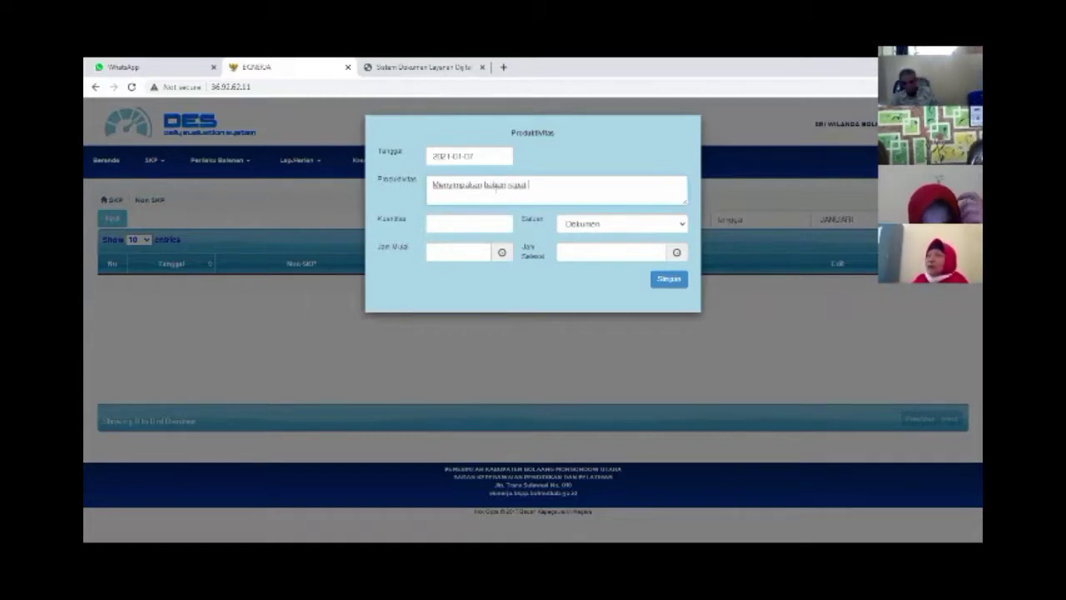
pyautogui.write(' ke')
pyautogui.press('BackSpace')
pyautogui.press('BackSpace')
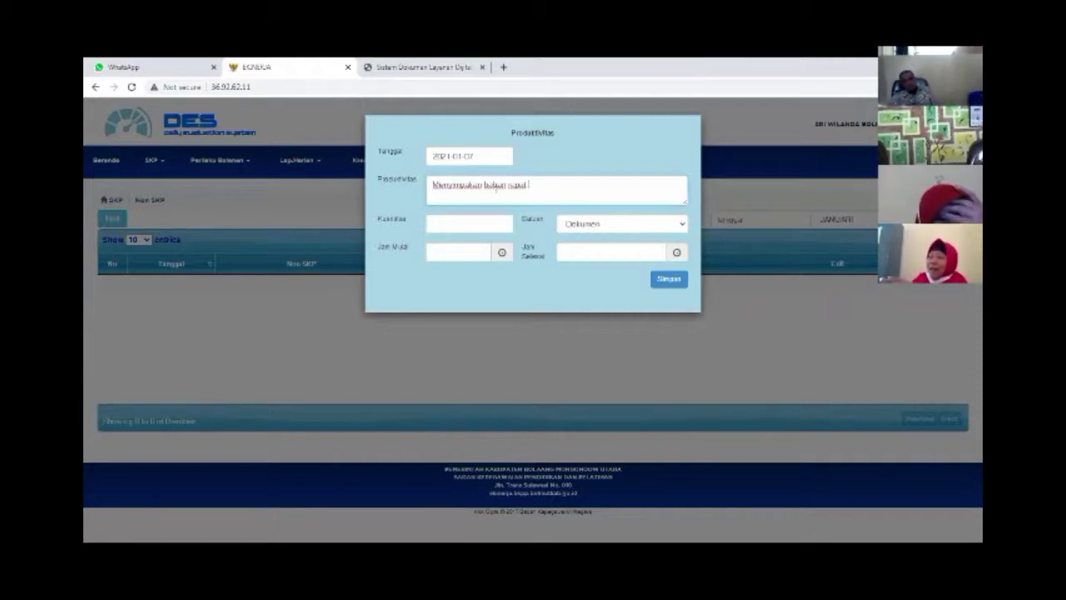
pyautogui.write('se')
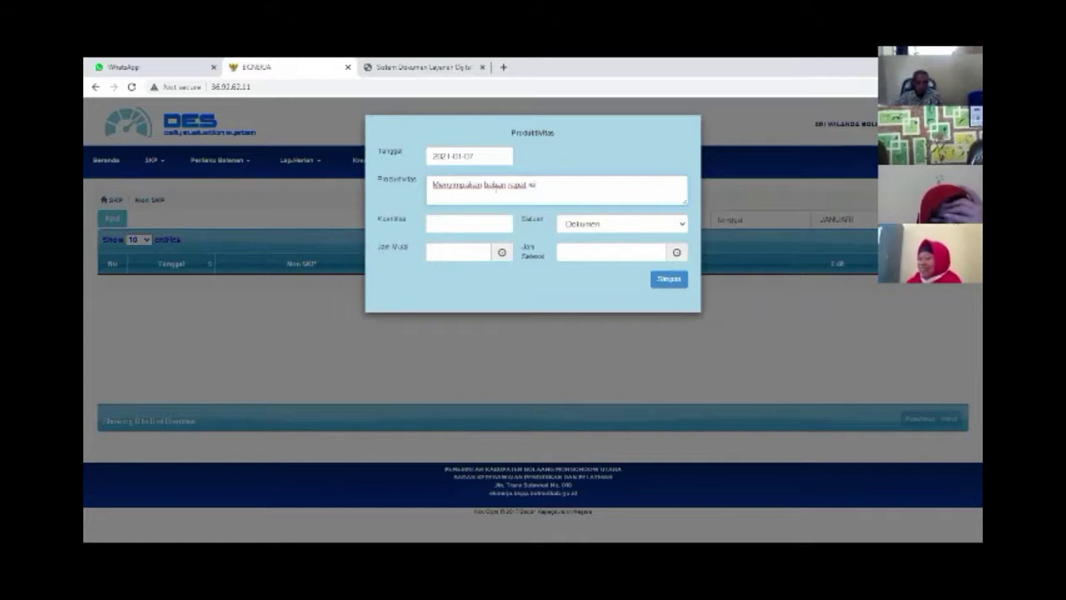
pyautogui.write('kolah')
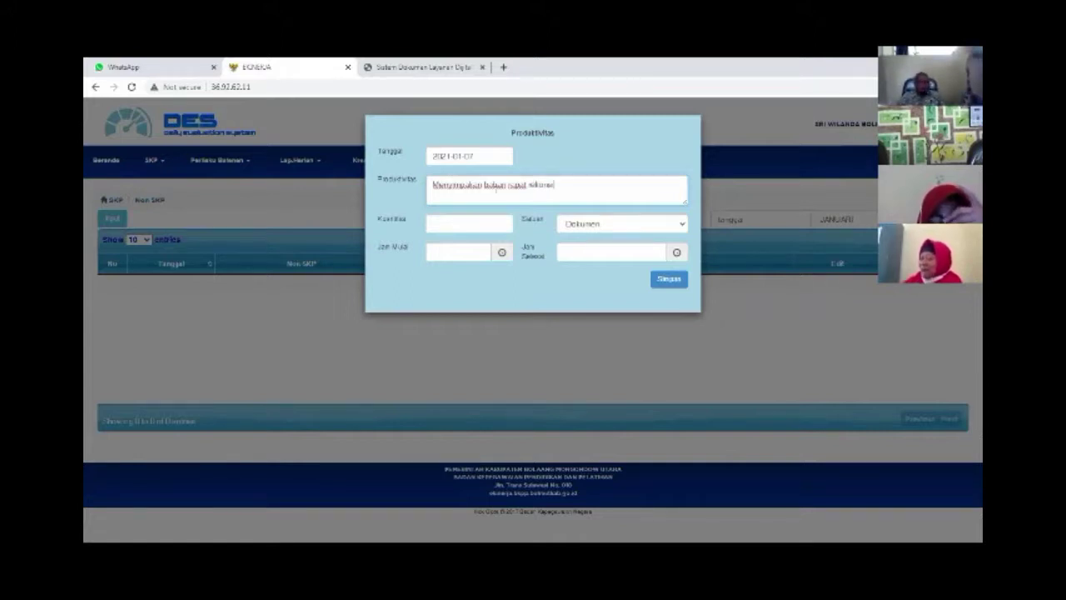
pyautogui.press('BackSpace')
pyautogui.press('BackSpace')
pyautogui.press('BackSpace')
pyautogui.press('BackSpace')
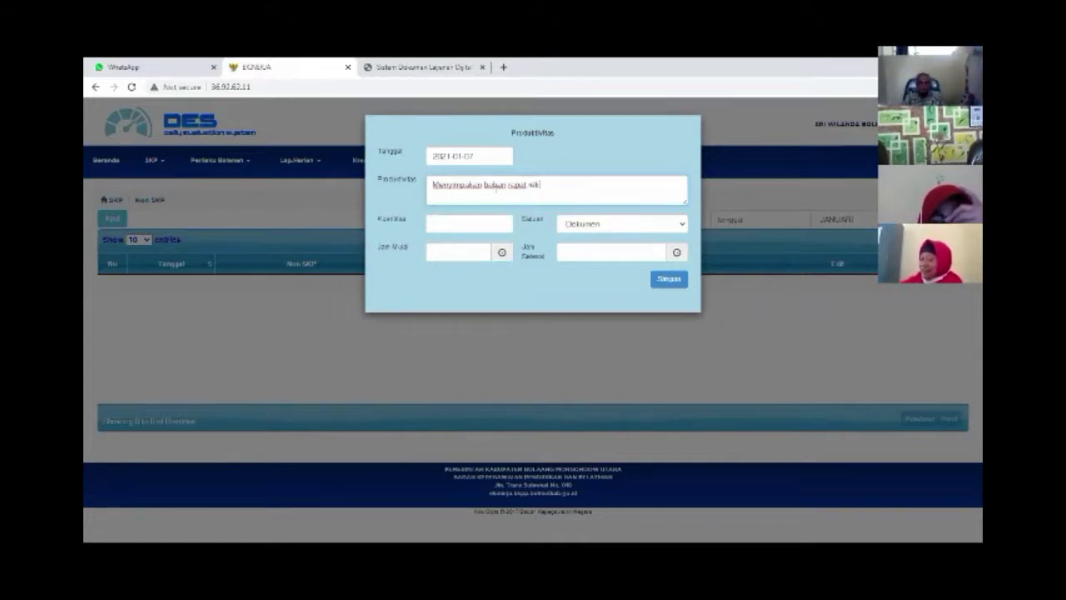
pyautogui.press('BackSpace')
pyautogui.press('BackSpace')
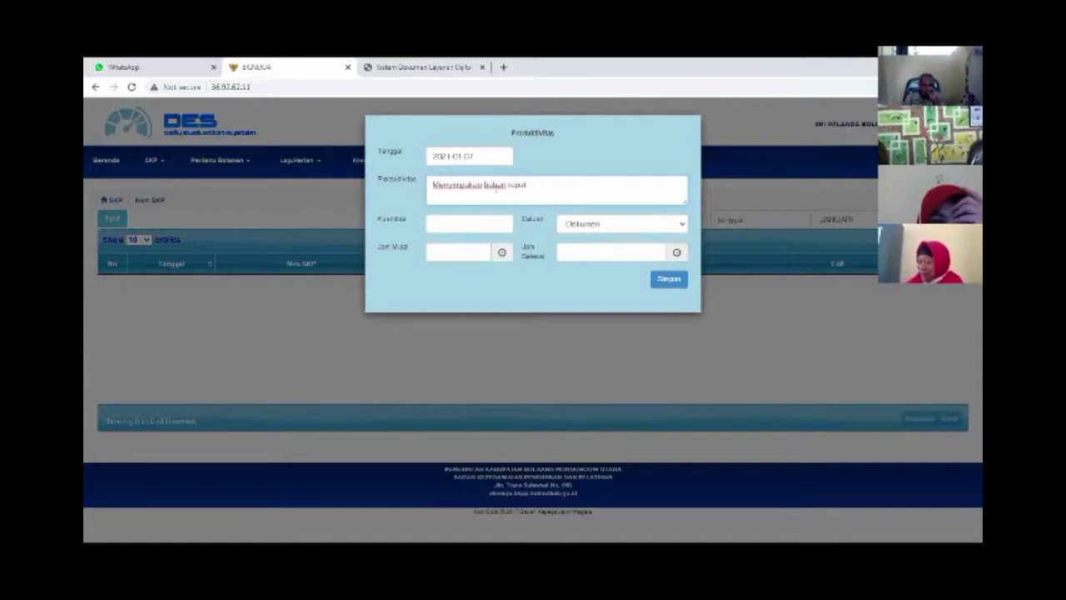
pyautogui.write('sekol')
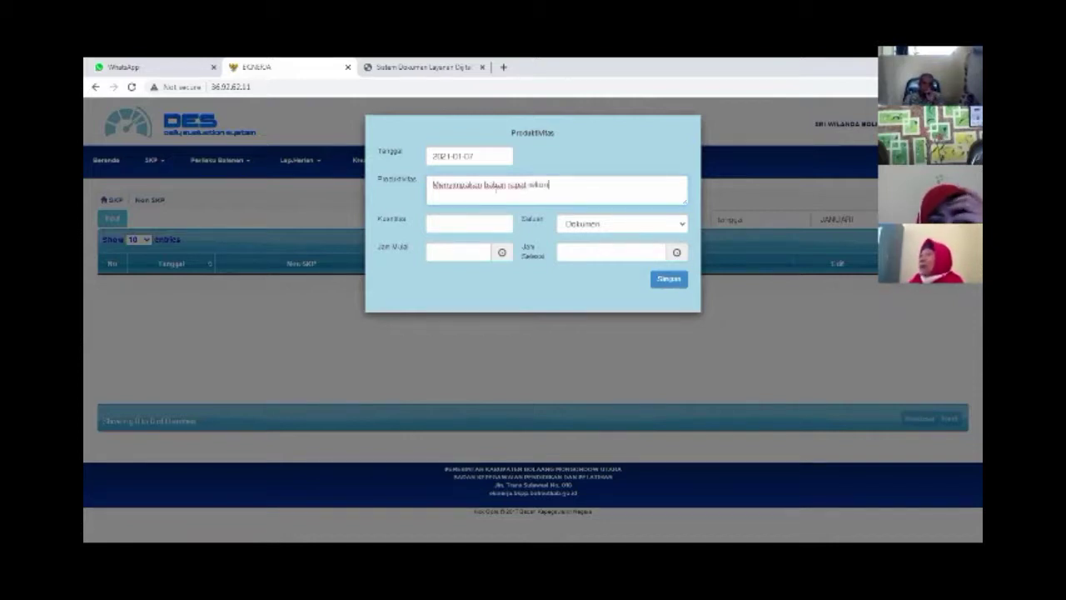
pyautogui.write('ah')
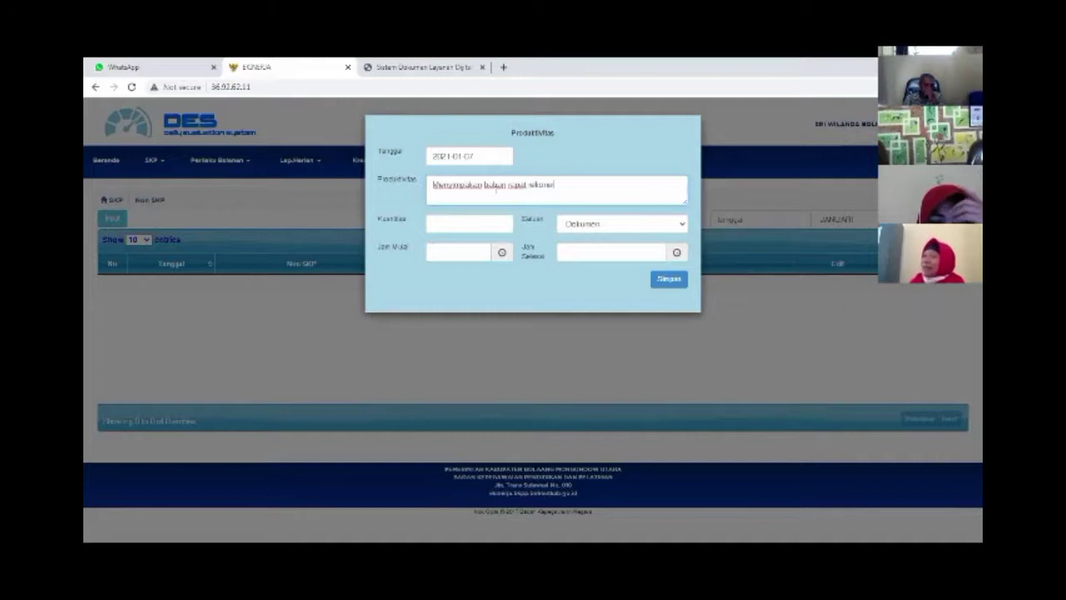
pyautogui.write(' dan data ')
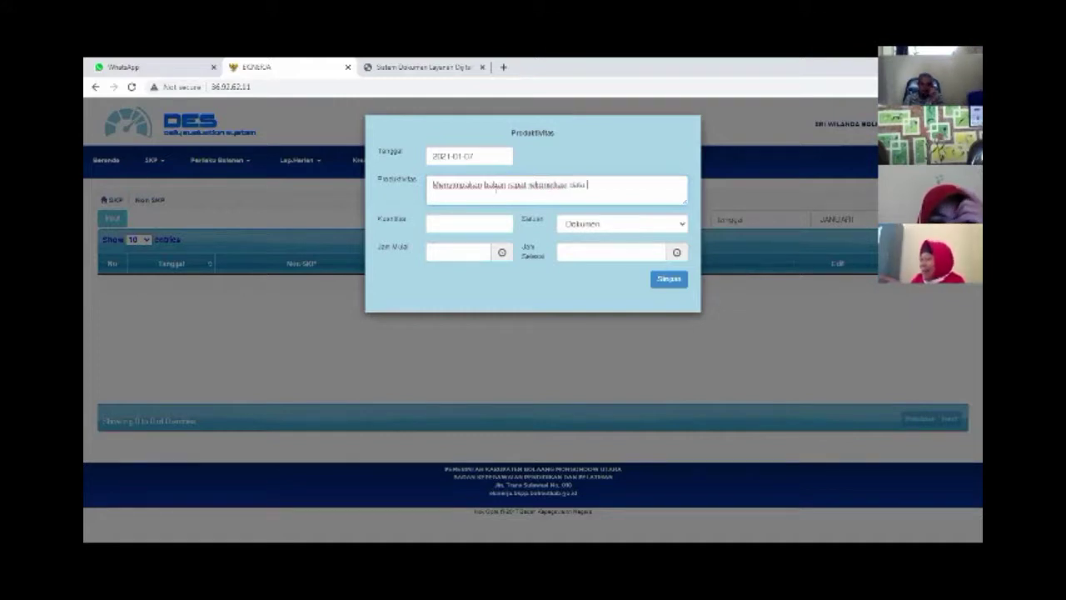
pyautogui.write('kepegawaian')
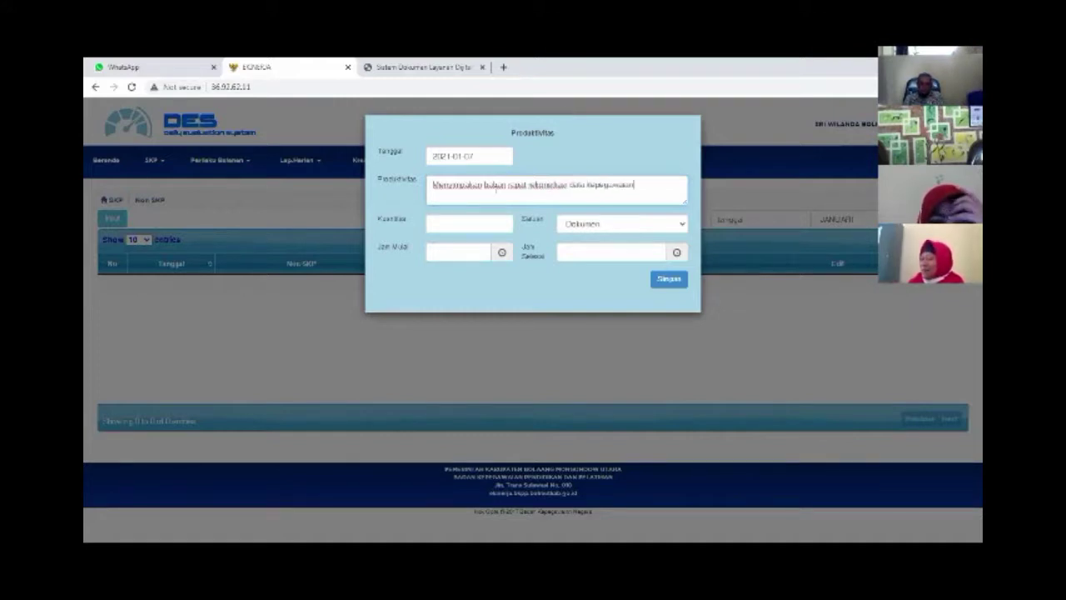
# Enter an activity quantity of 1
pyautogui.click(478, 223)
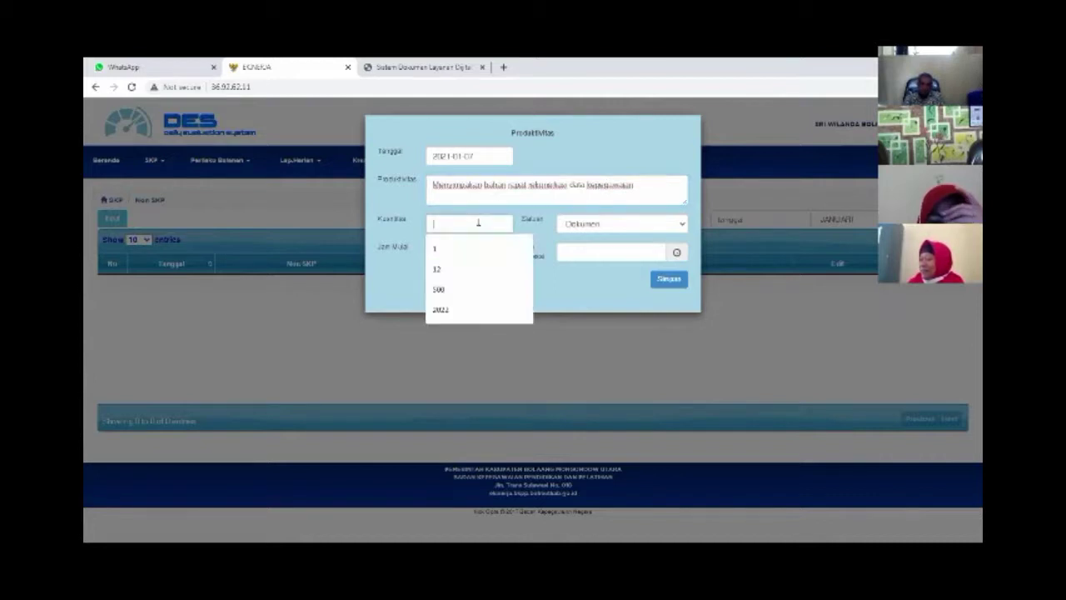
pyautogui.write('200')
pyautogui.press('BackSpace')
pyautogui.press('BackSpace')
pyautogui.press('BackSpace')
pyautogui.write('1')
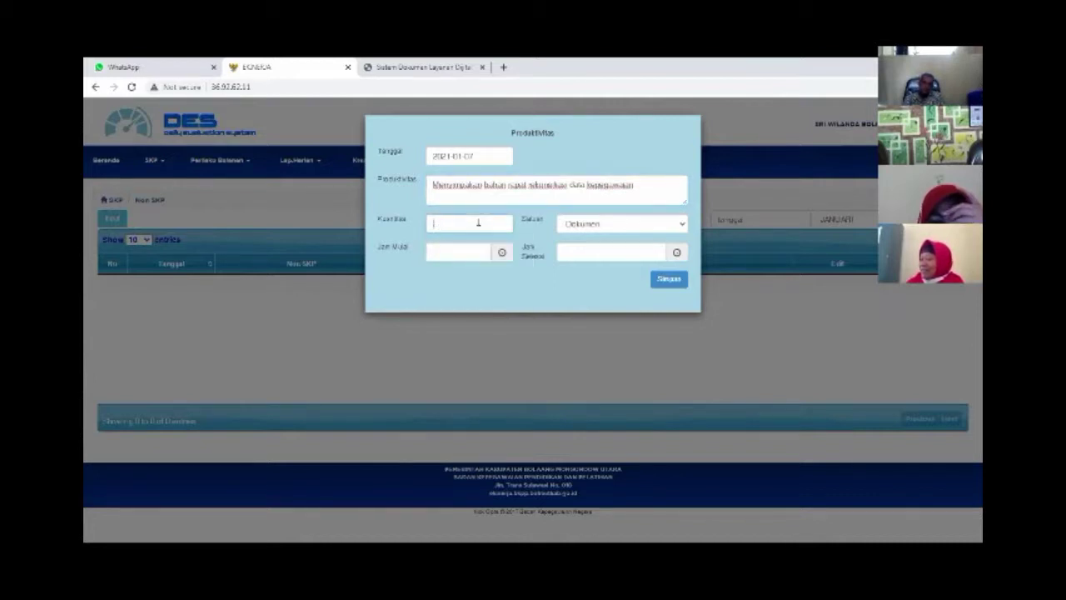
# Set the working hours from a start of 8 to an end of 10.30
pyautogui.click(451, 254)
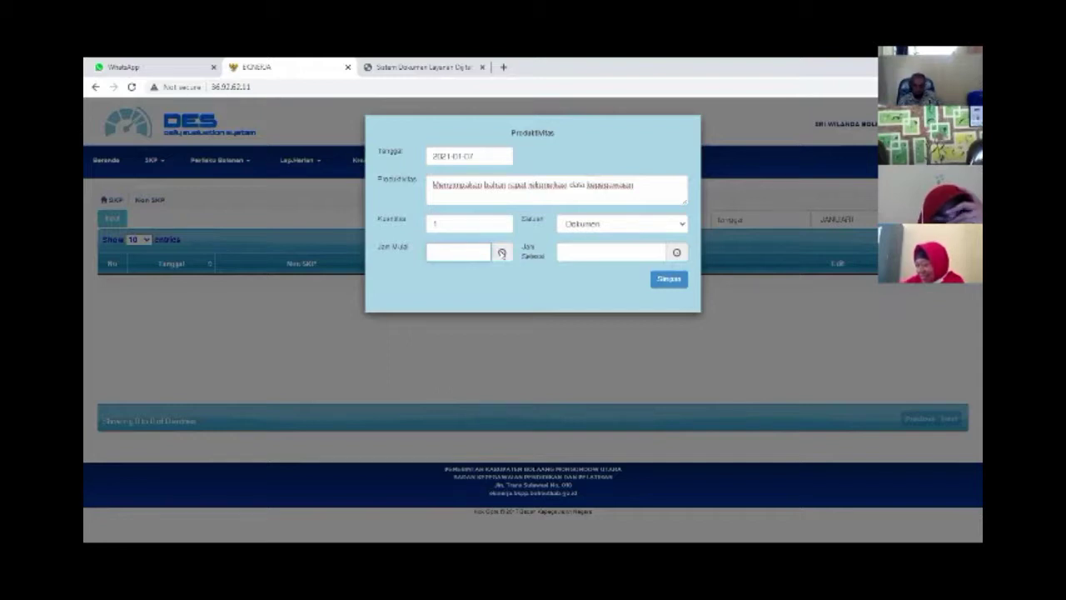
pyautogui.click(501, 252)
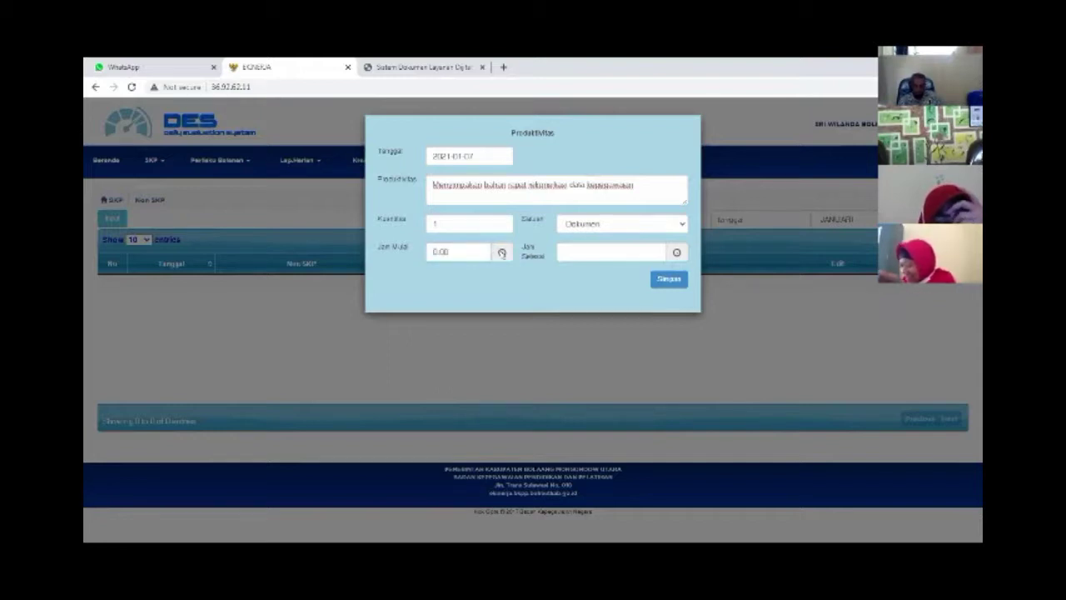
pyautogui.click(459, 252)
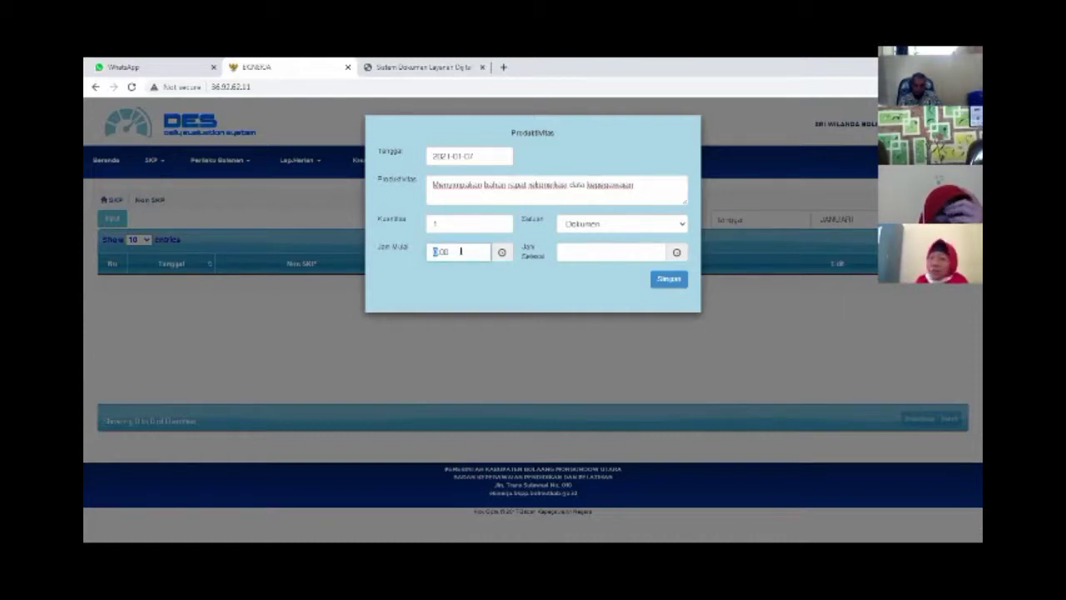
pyautogui.write('8.')
pyautogui.click(594, 248)
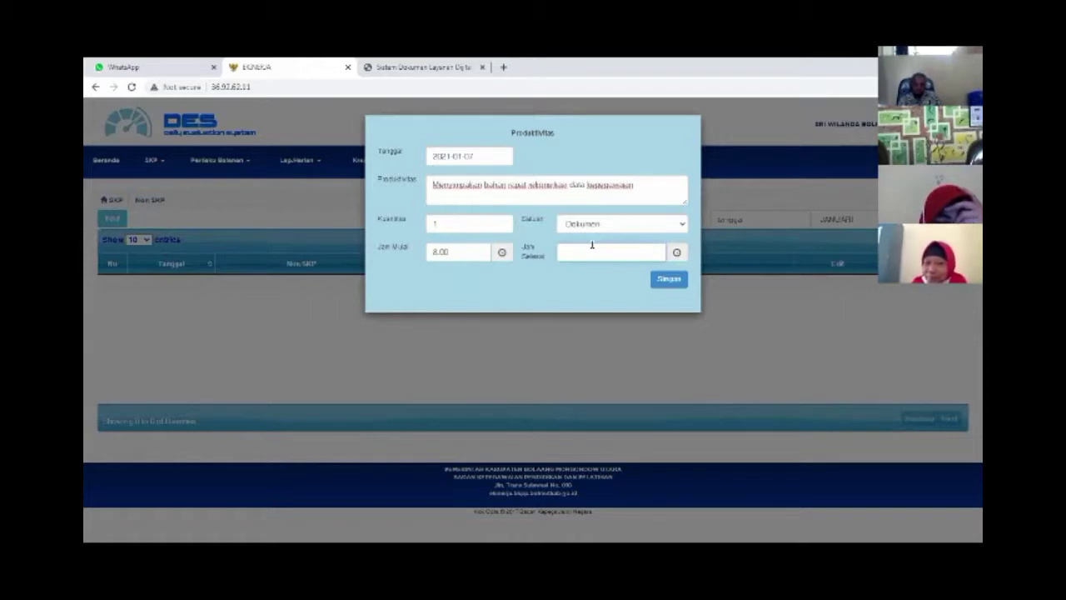
pyautogui.write('10.30')
pyautogui.click(577, 301)
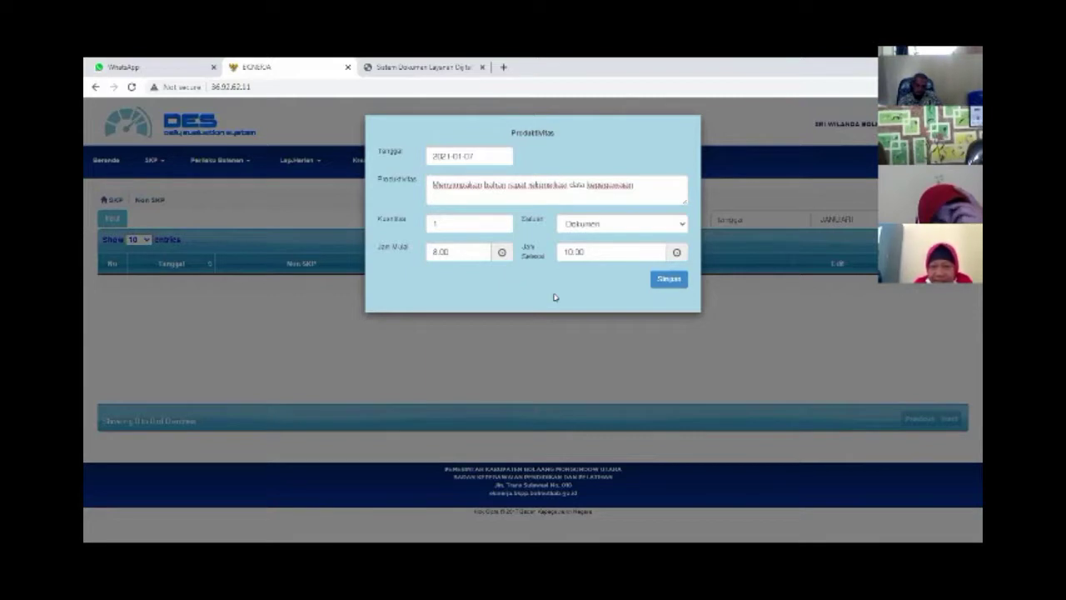
# Save the 7 January activity and go to SKP Target dan Realisasi Bulanan
pyautogui.click(664, 281)
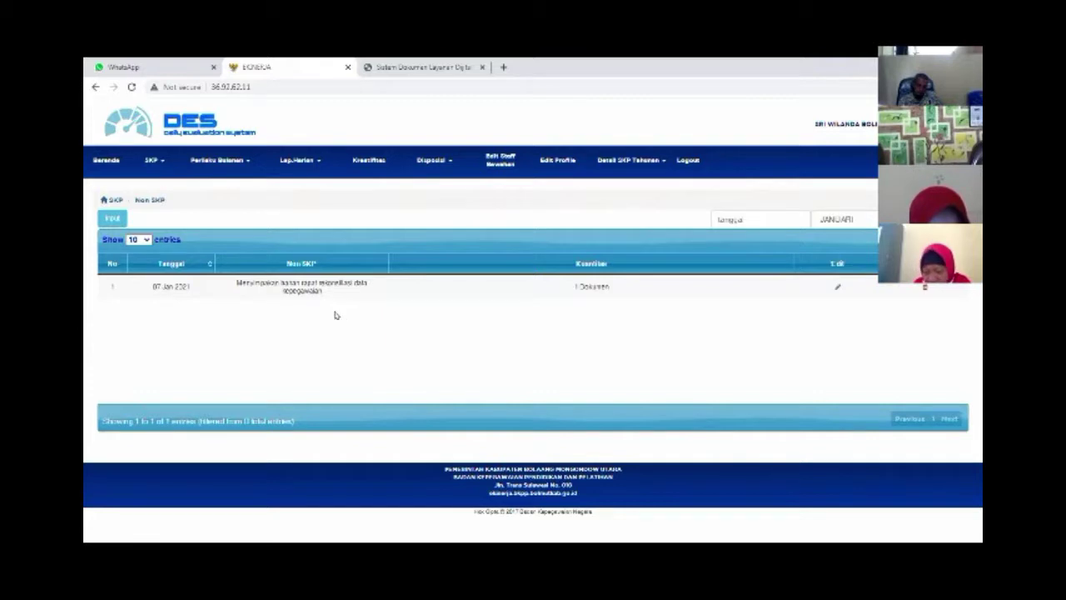
pyautogui.click(159, 164)
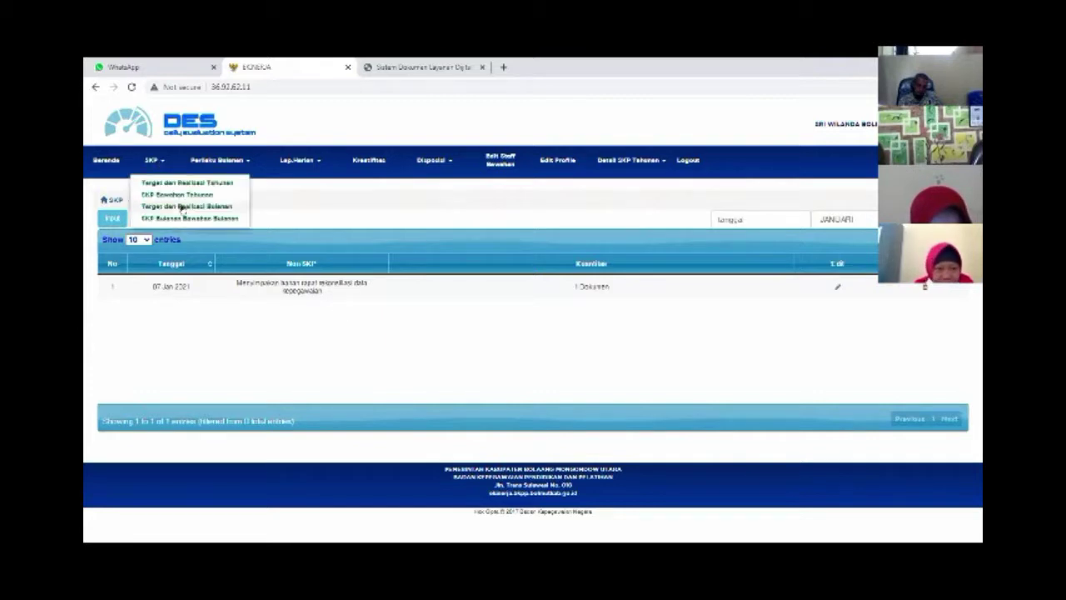
pyautogui.click(183, 206)
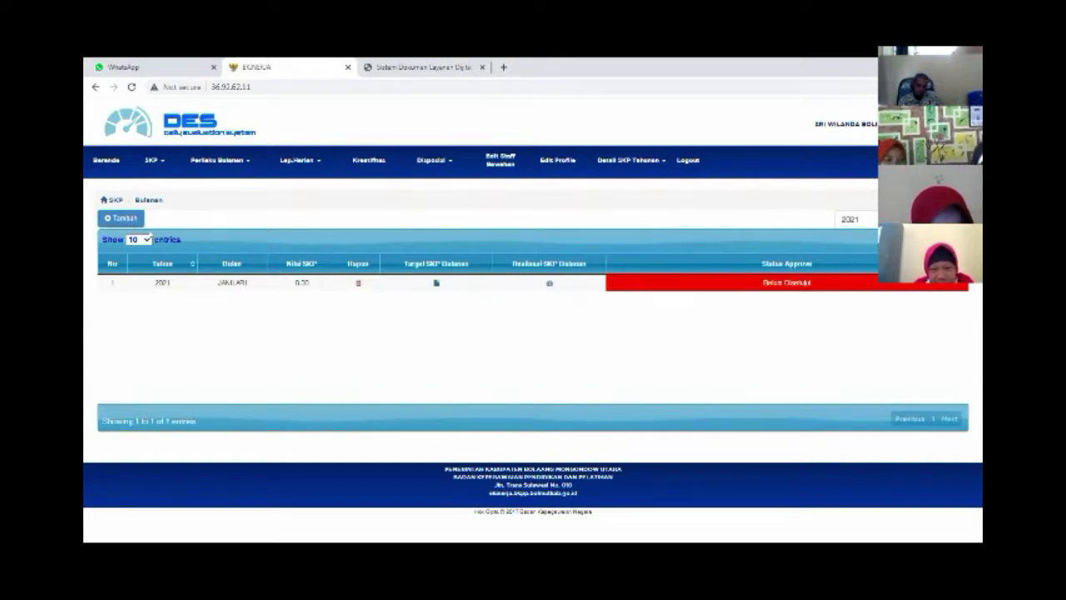
# Add a FEBRUARI 2021 period to the monthly SKP list, then log out of DES
pyautogui.click(136, 219)
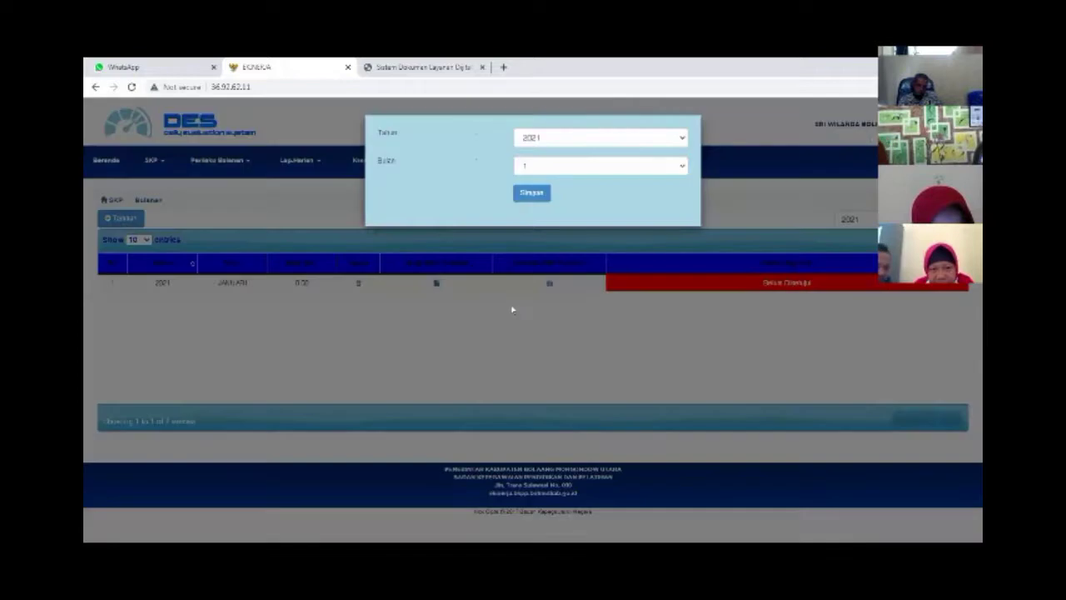
pyautogui.click(563, 167)
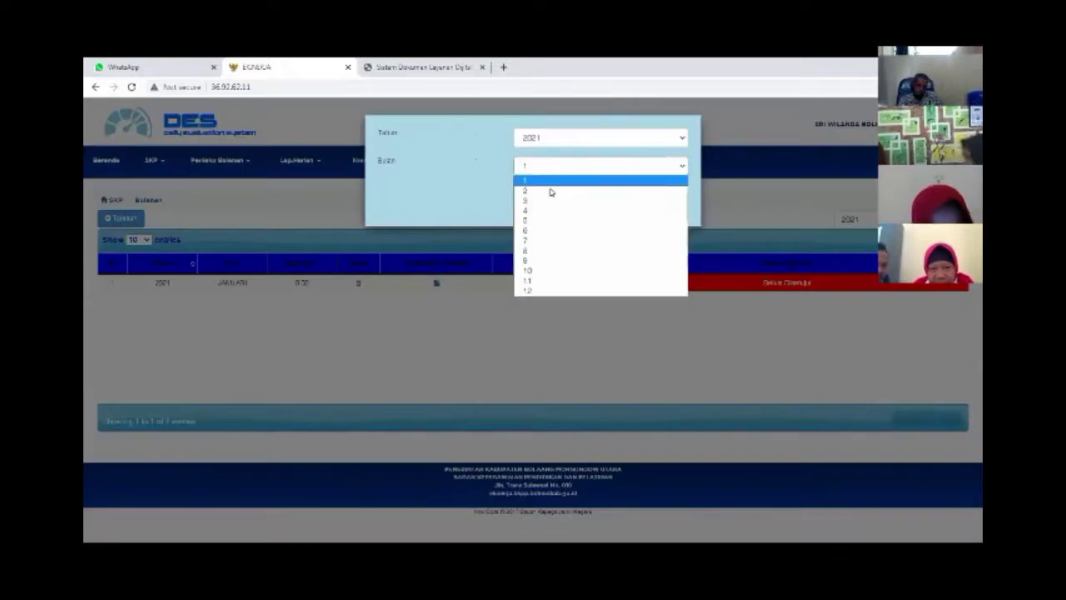
pyautogui.click(550, 285)
pyautogui.click(531, 190)
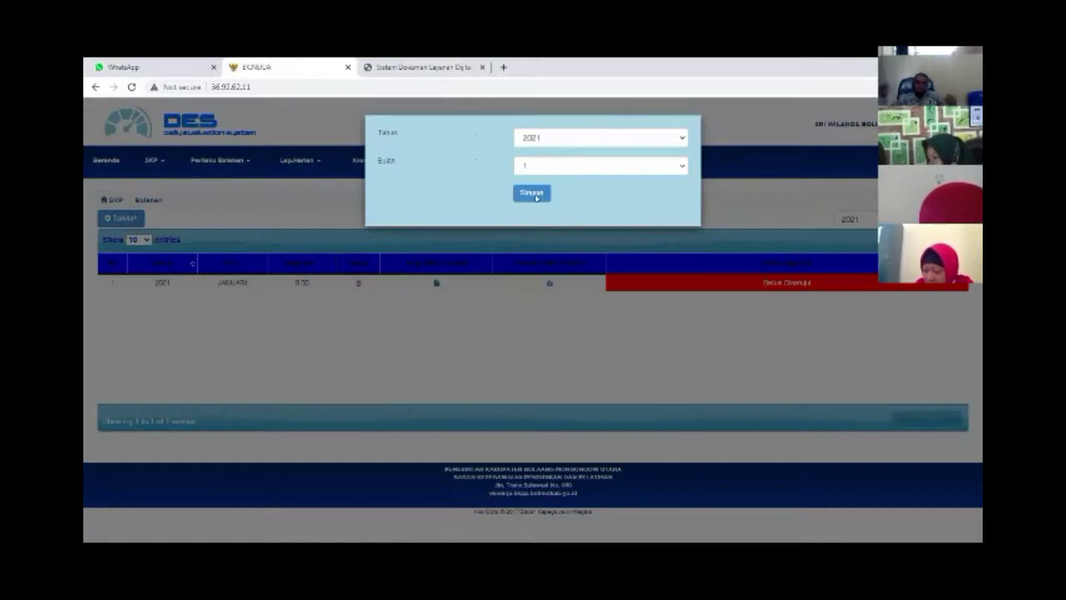
pyautogui.click(537, 167)
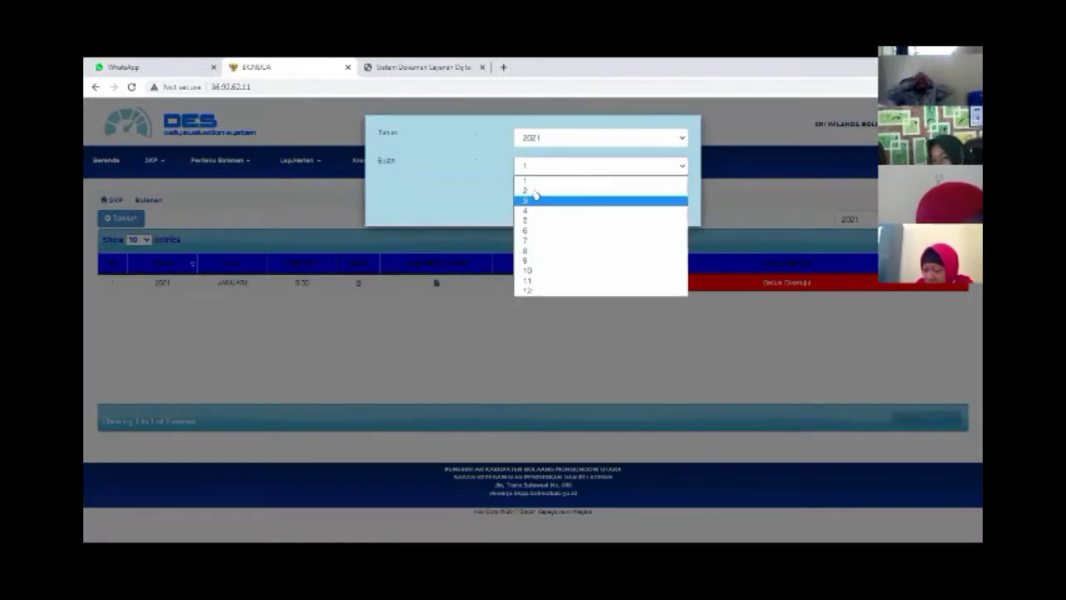
pyautogui.click(533, 201)
pyautogui.click(530, 193)
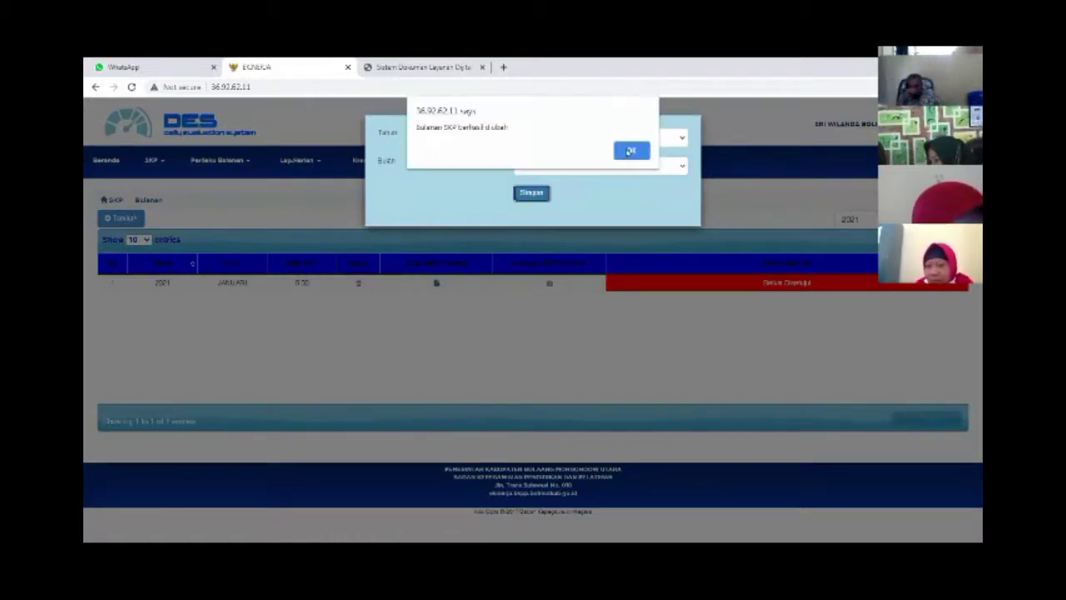
pyautogui.press('Return')
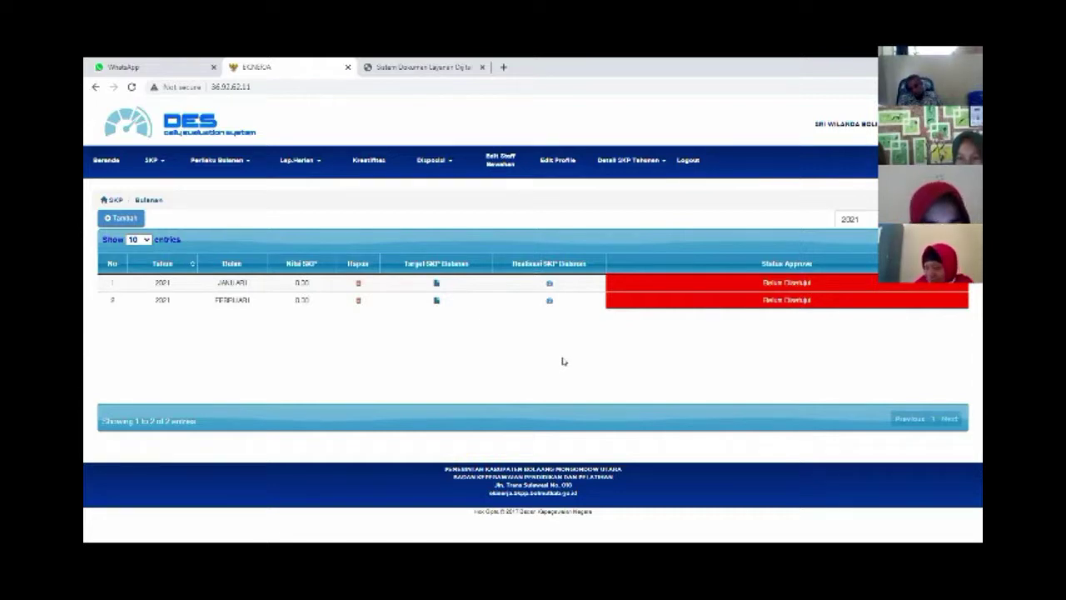
pyautogui.click(686, 161)
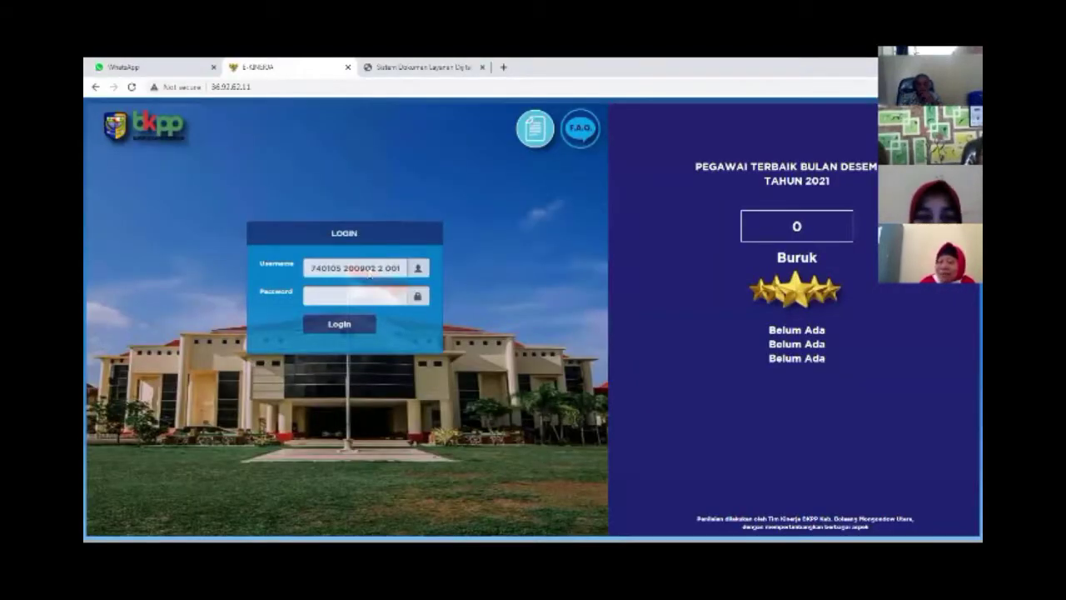
# Trim the stray spaces from the username and retry the login
pyautogui.click(366, 274)
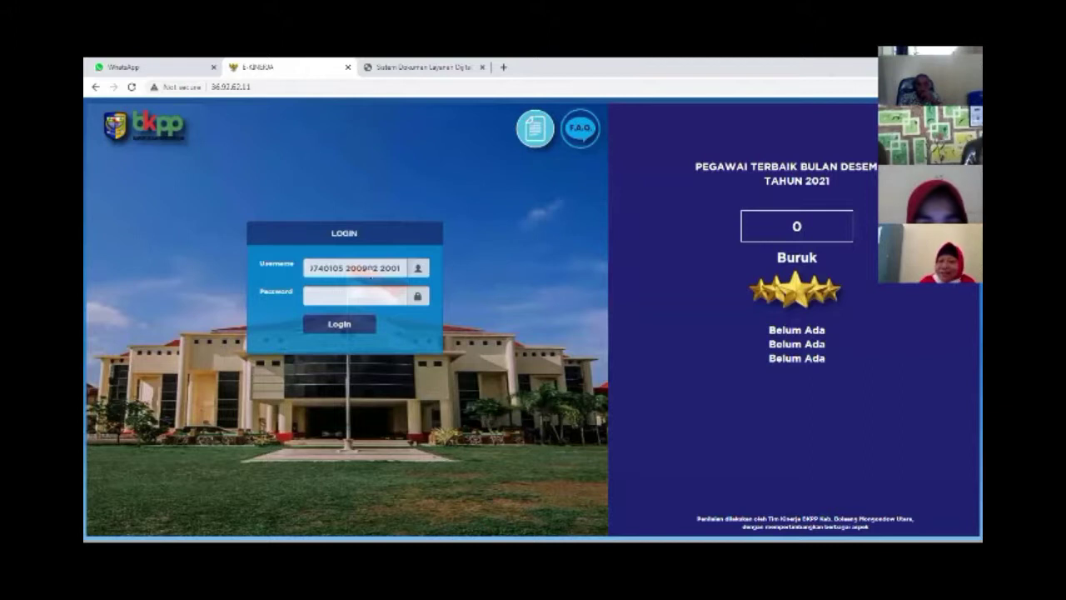
pyautogui.press('BackSpace')
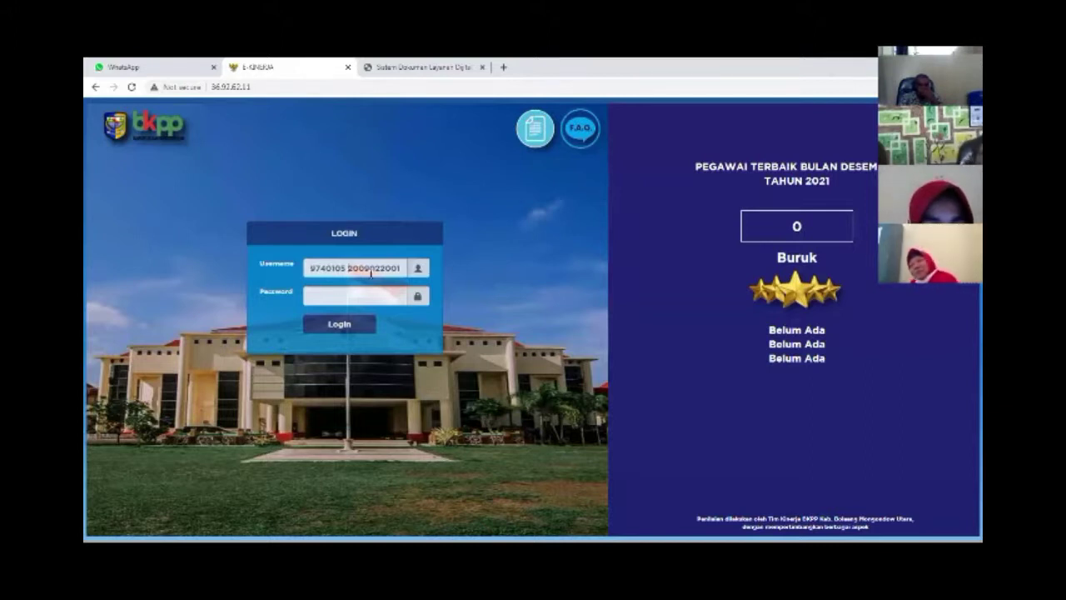
pyautogui.press('BackSpace')
pyautogui.press('BackSpace')
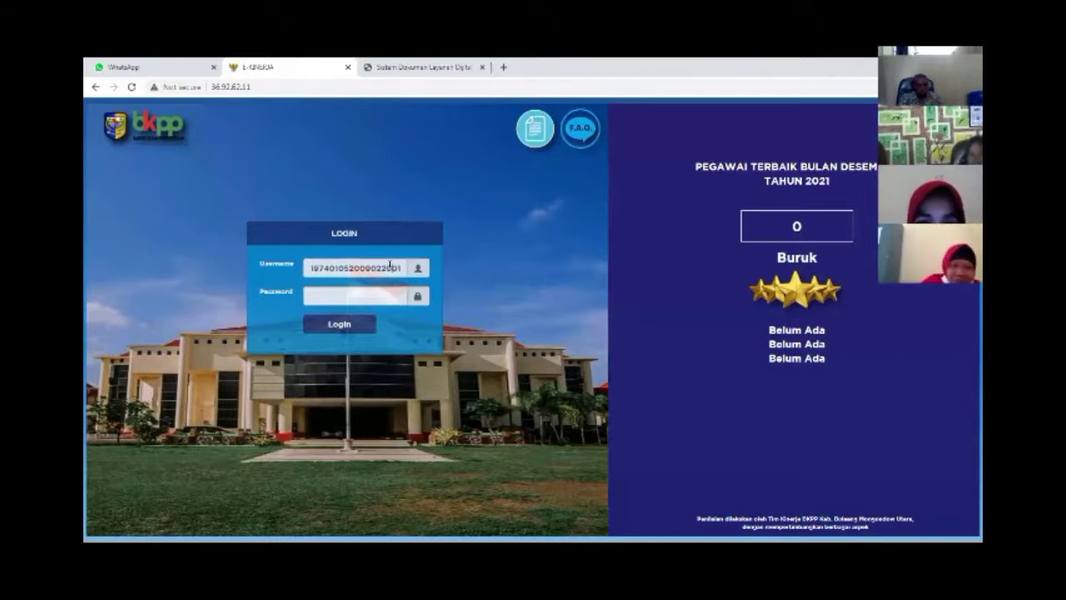
pyautogui.hotkey('ctrl', 'a')
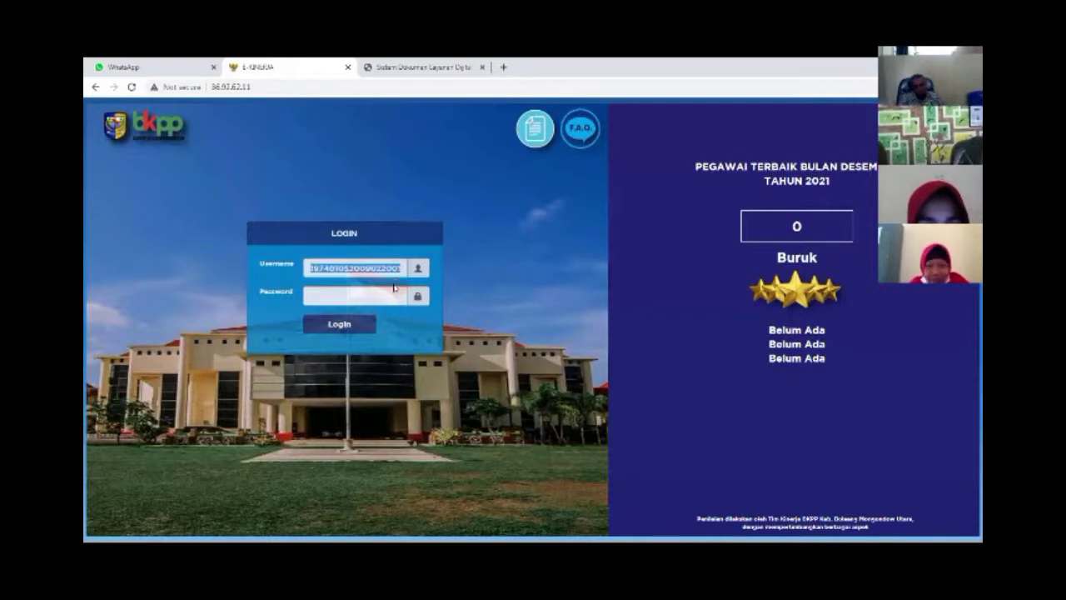
pyautogui.click(377, 297)
pyautogui.click(359, 323)
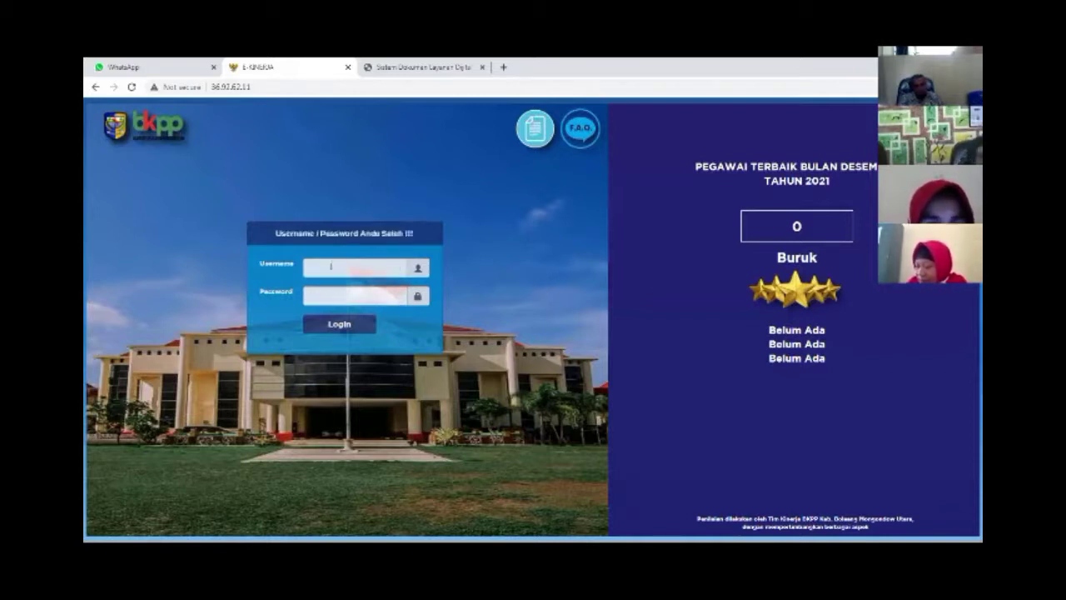
# Paste a saved username into the Username field and select it for removal
pyautogui.click(370, 271)
pyautogui.hotkey('ctrl', 'v')
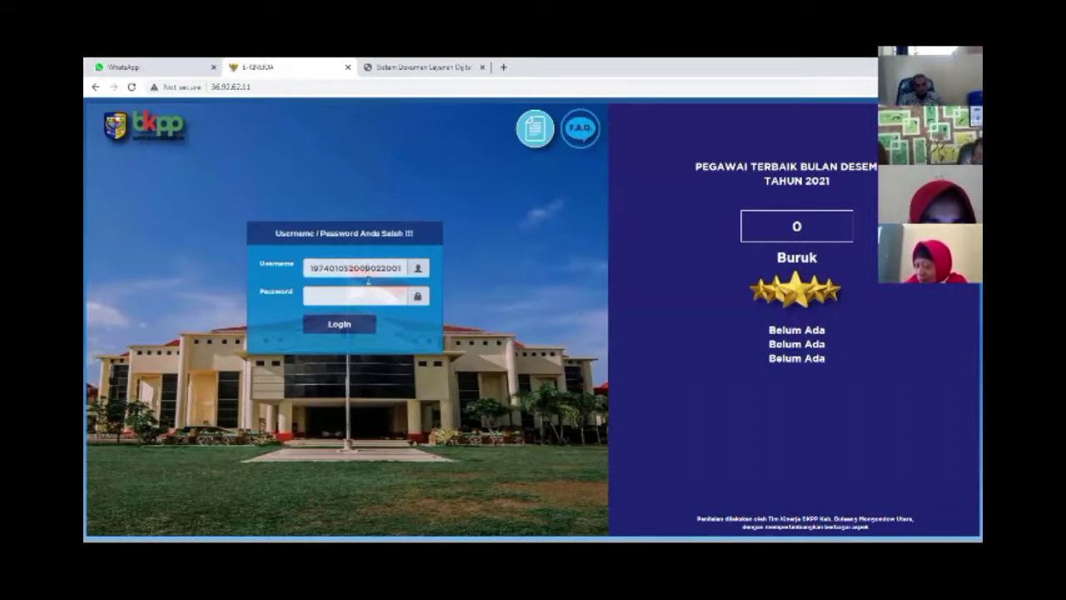
pyautogui.hotkey('ctrl', 'a')
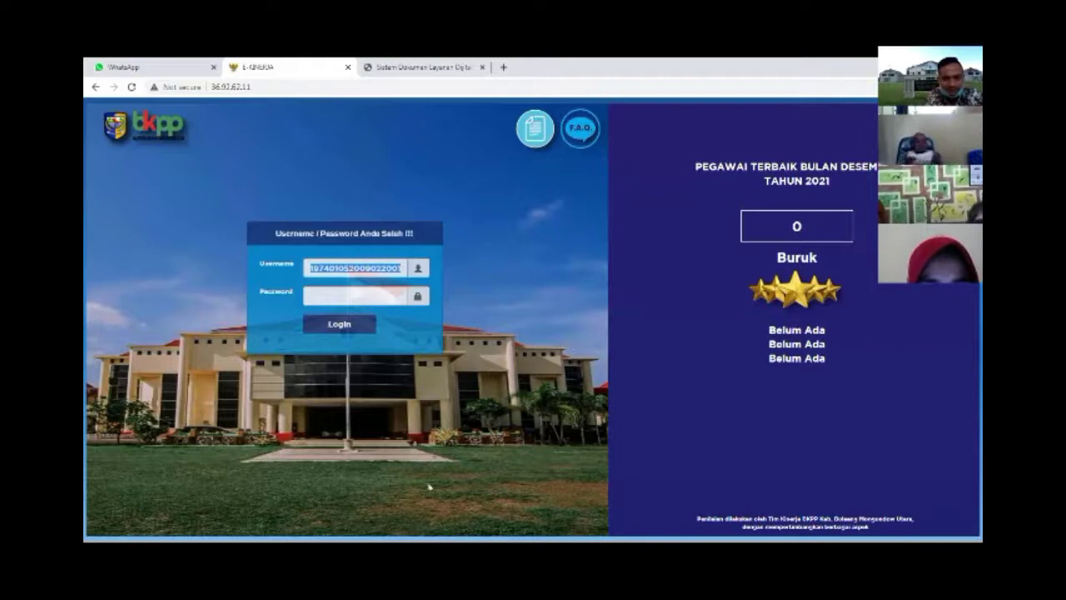
pyautogui.click(416, 461)
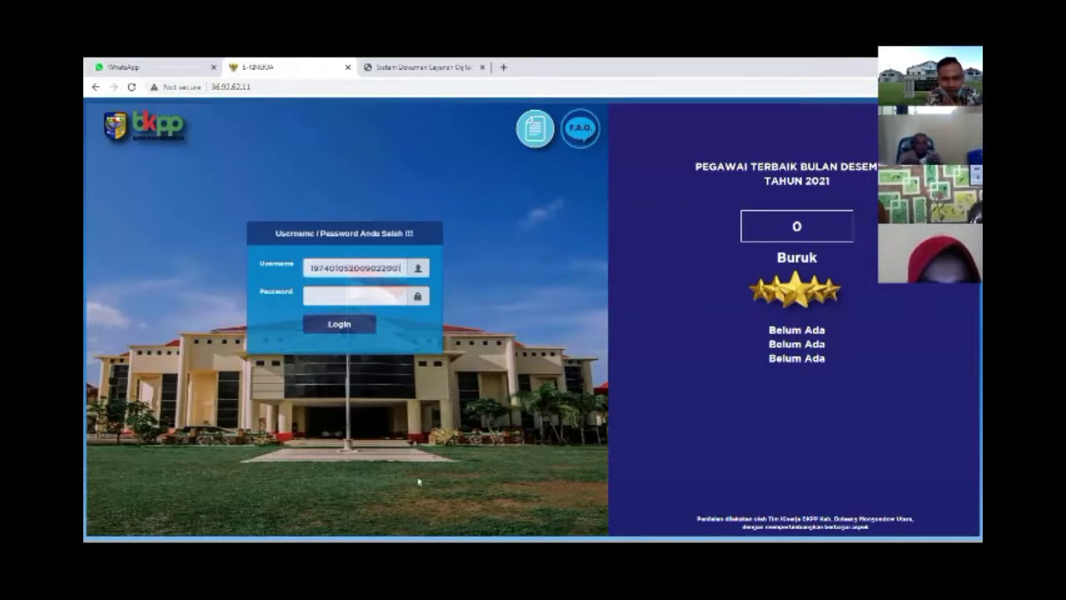
pyautogui.doubleClick(358, 279)
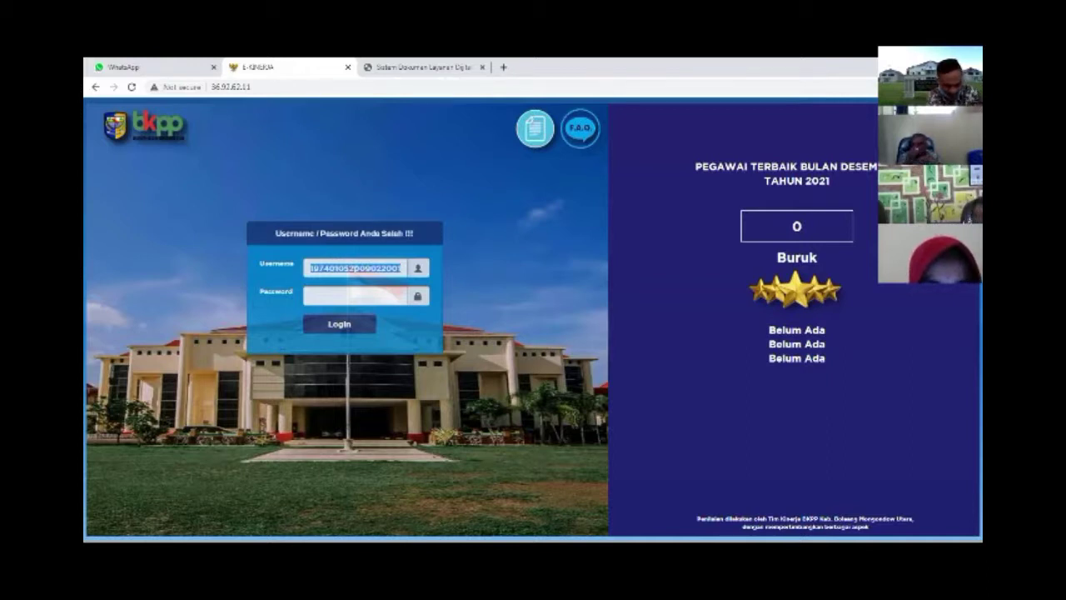
# Sign in with username admin and the admin password
pyautogui.press('BackSpace')
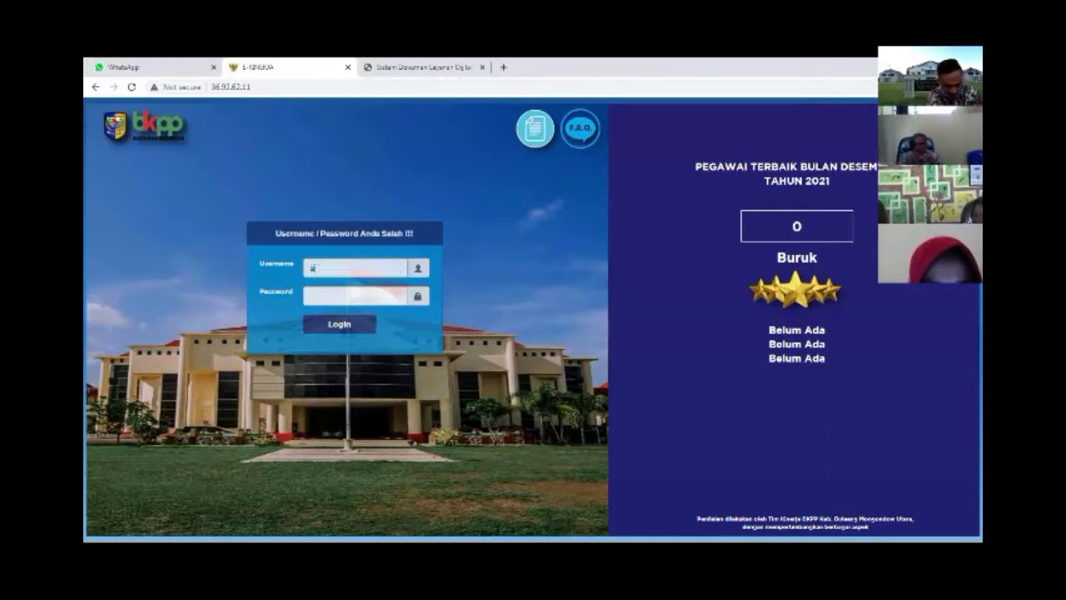
pyautogui.press('Tab')
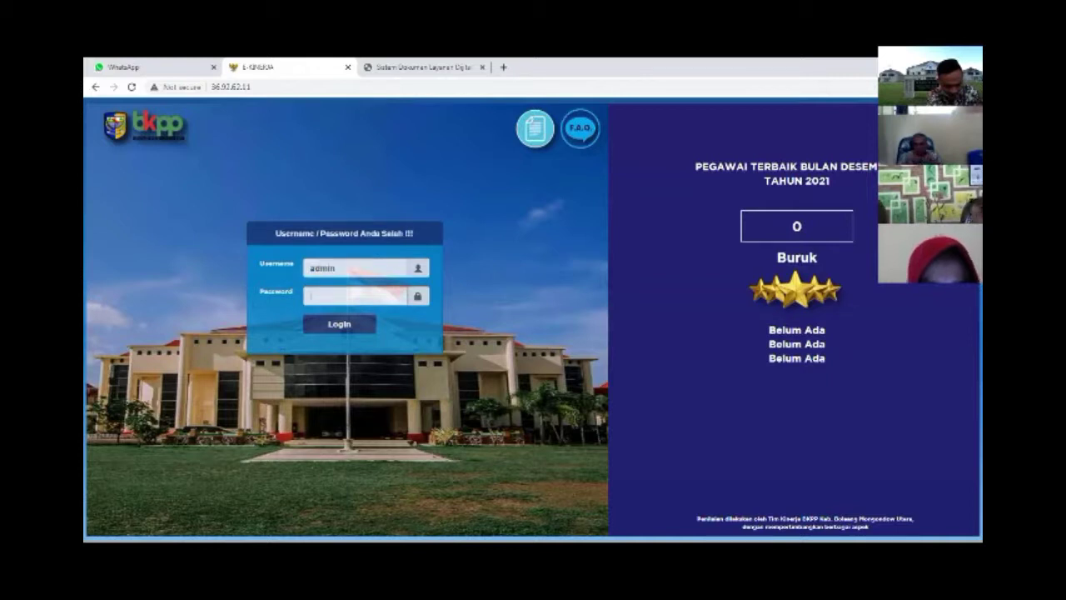
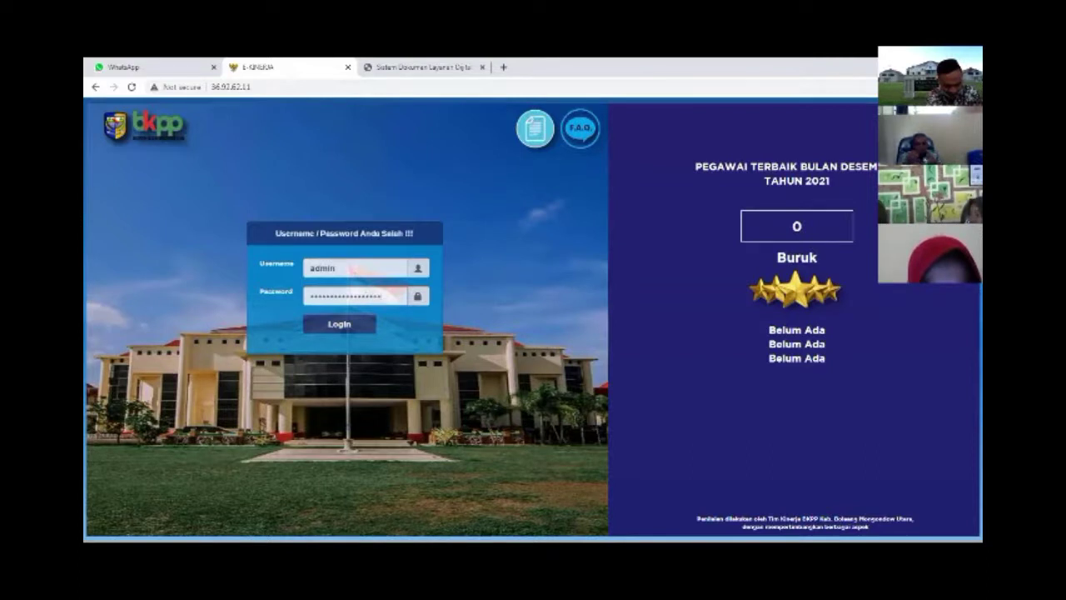
pyautogui.press('Return')
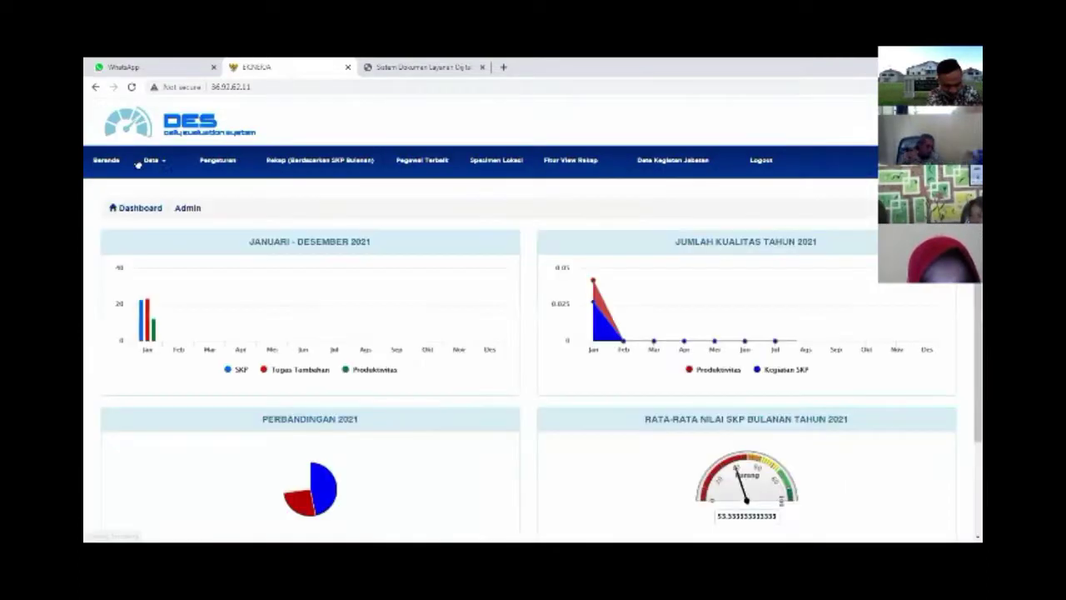
# In Data > User, filter by the employee's NIP and open their account edit form
pyautogui.click(152, 160)
pyautogui.click(150, 219)
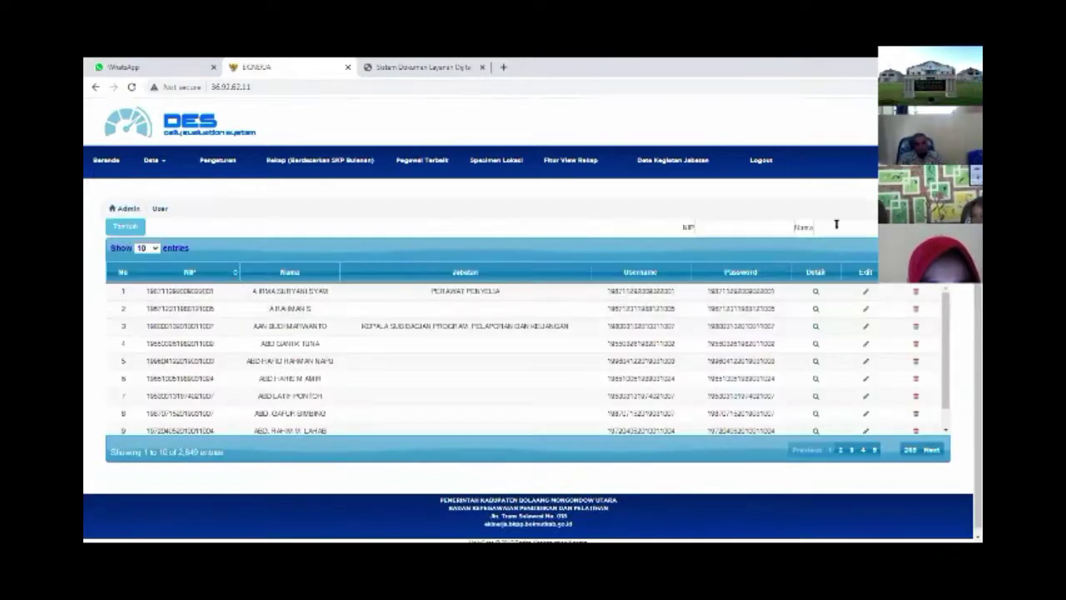
pyautogui.click(836, 224)
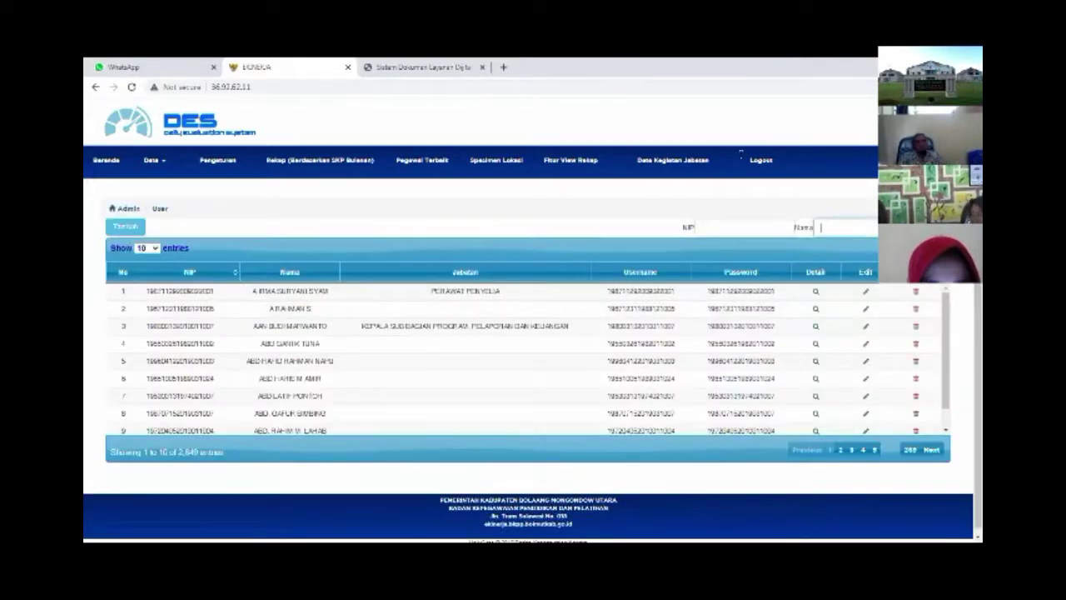
pyautogui.click(744, 227)
pyautogui.hotkey('ctrl', 'v')
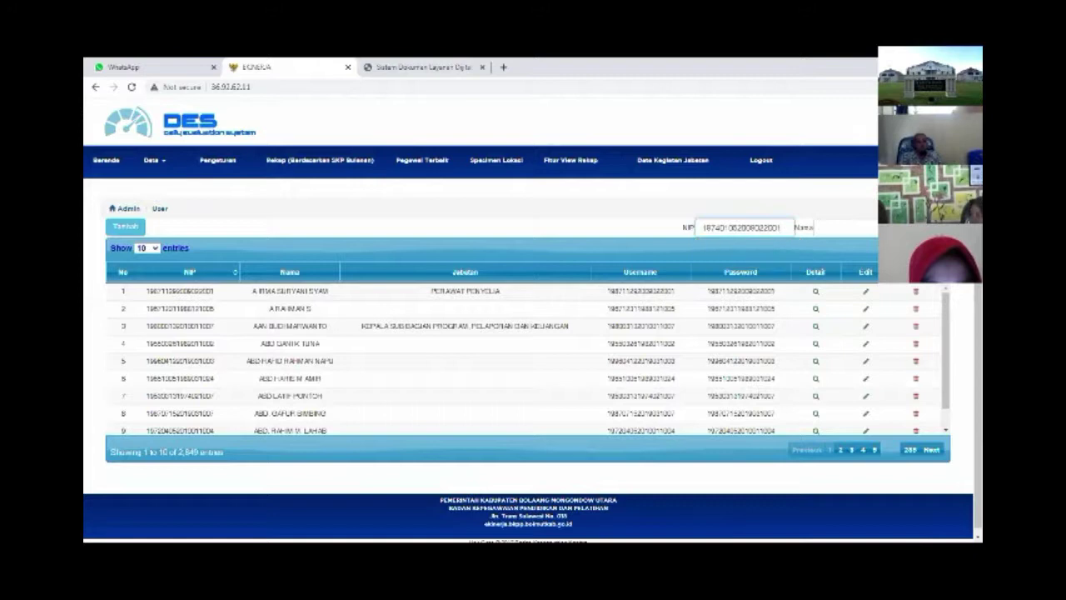
pyautogui.click(679, 315)
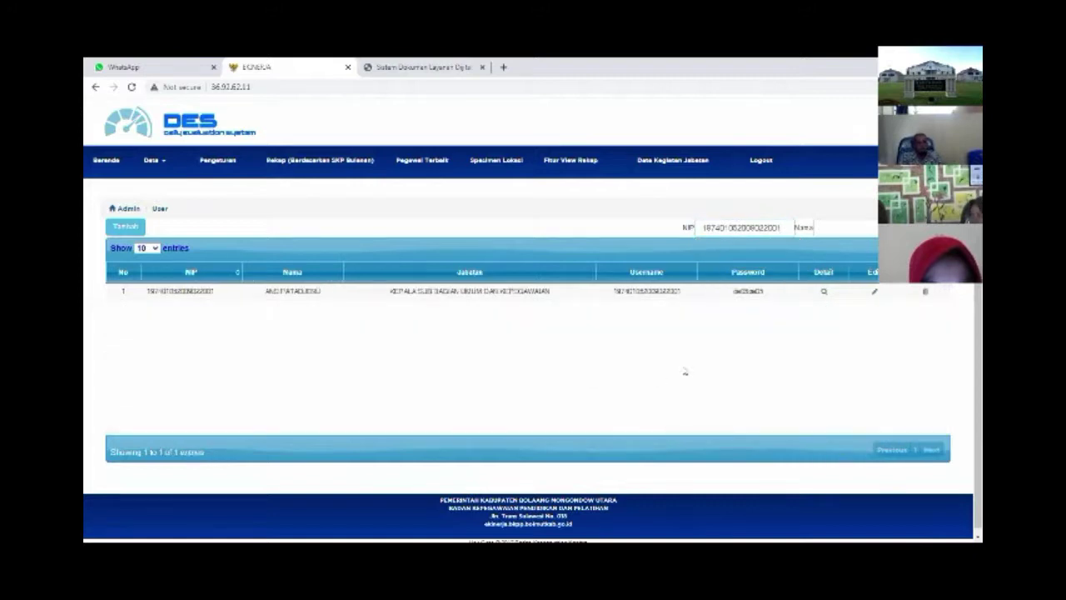
pyautogui.doubleClick(748, 290)
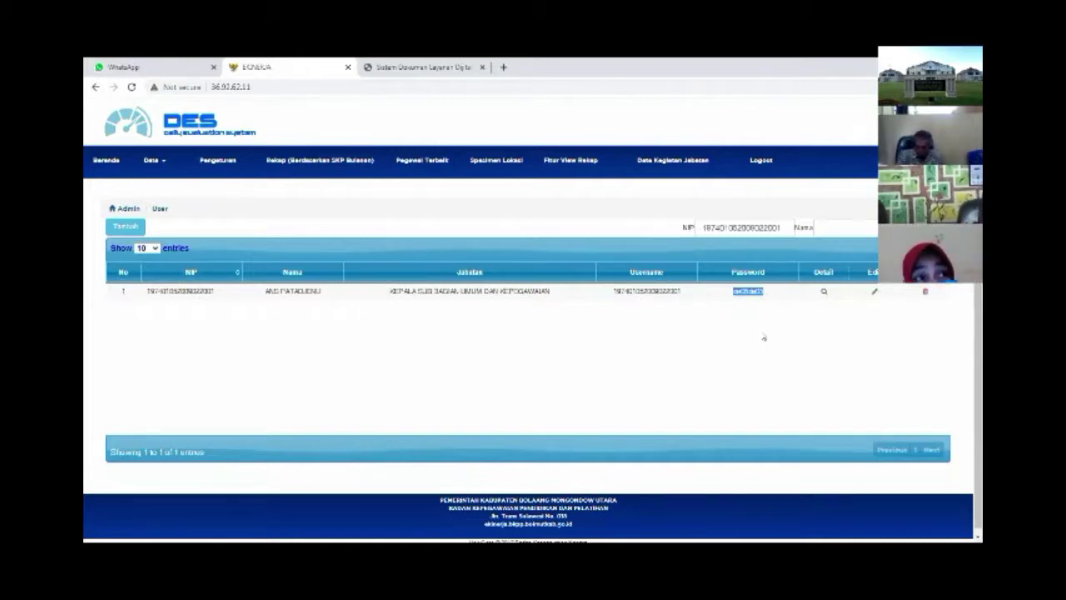
pyautogui.click(757, 352)
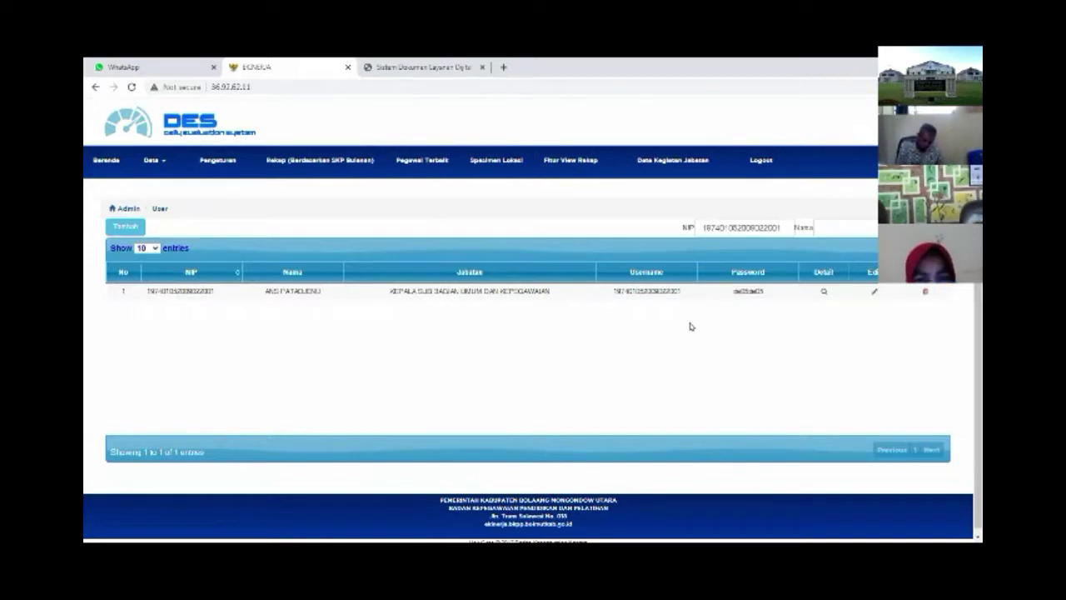
pyautogui.click(871, 293)
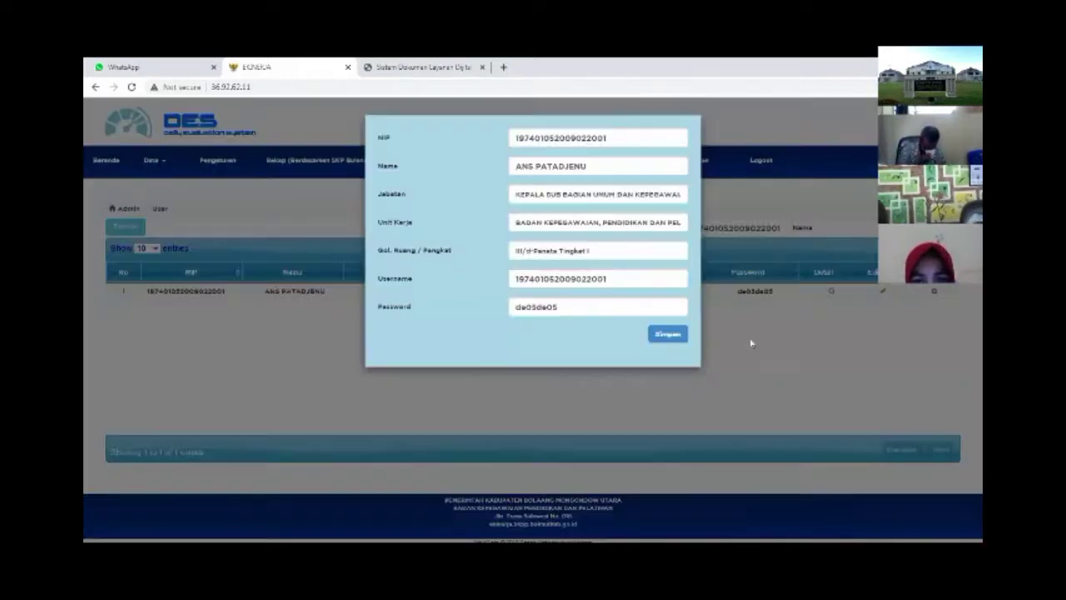
# Close the employee's account details without saving and log out of admin
pyautogui.doubleClick(533, 308)
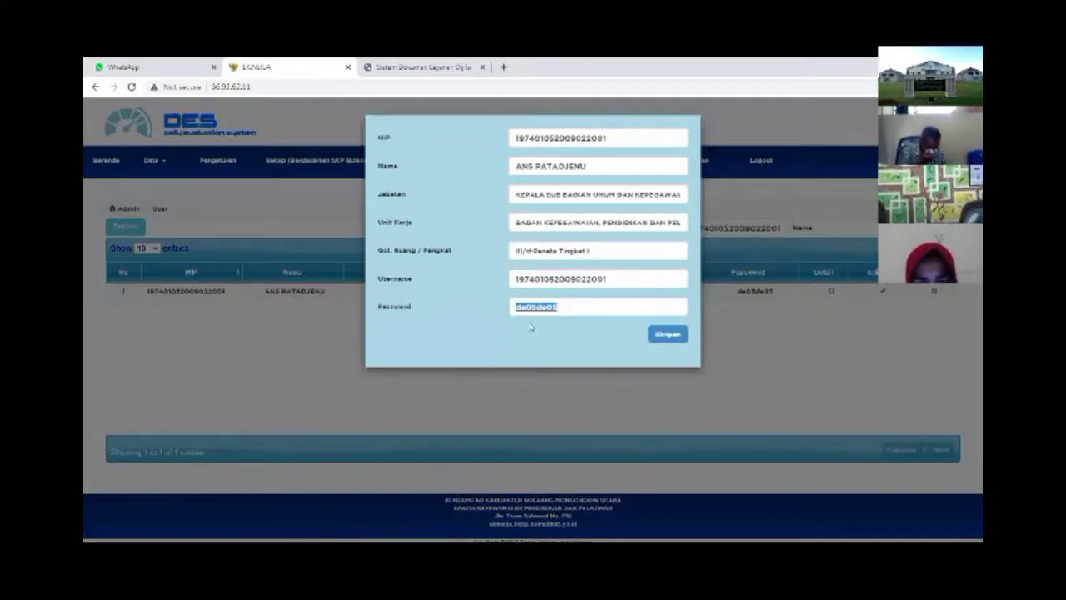
pyautogui.click(838, 295)
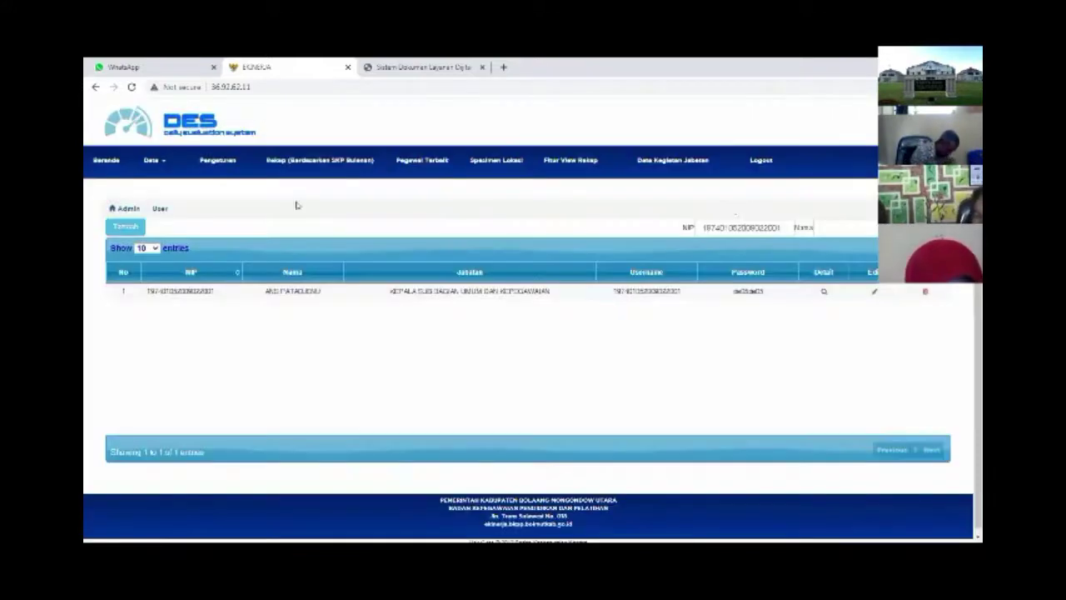
pyautogui.click(759, 170)
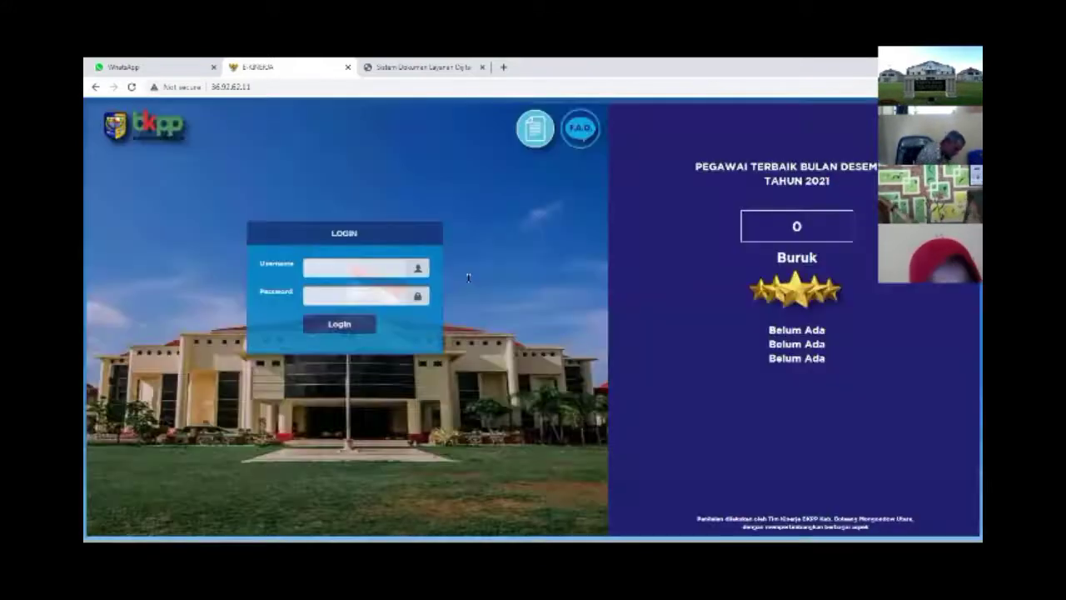
# Fill in the saved employee username, delete the stray space, and log in
pyautogui.click(358, 267)
pyautogui.press('Down')
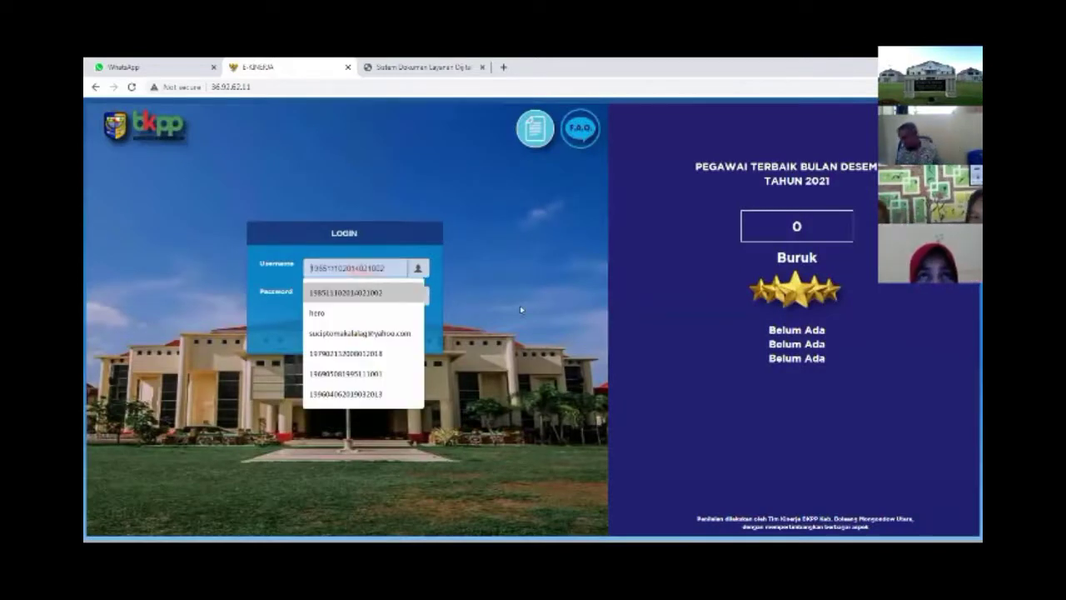
pyautogui.press('Up')
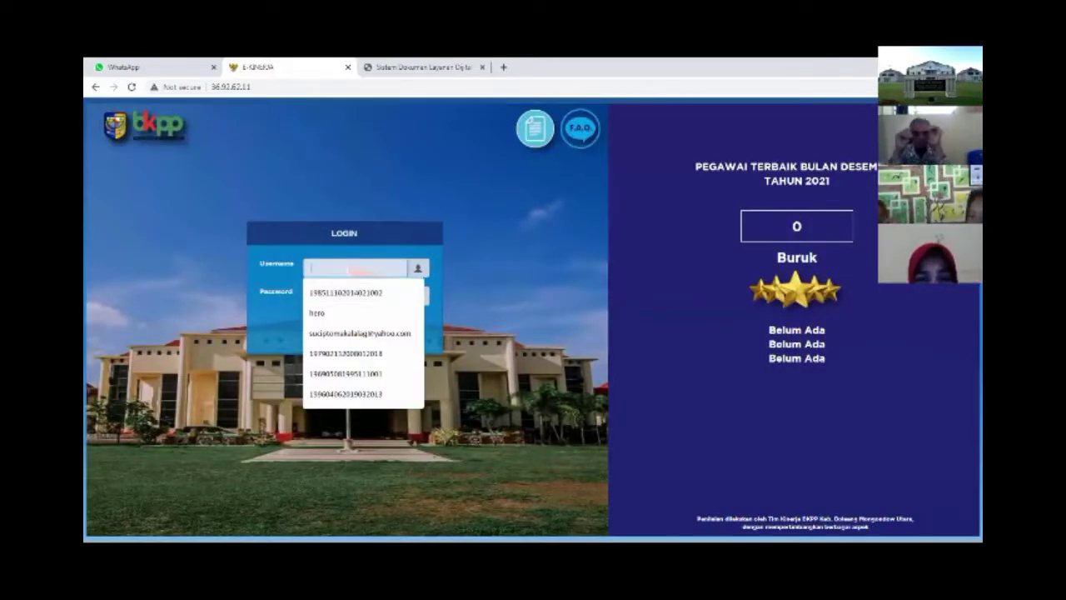
pyautogui.click(385, 294)
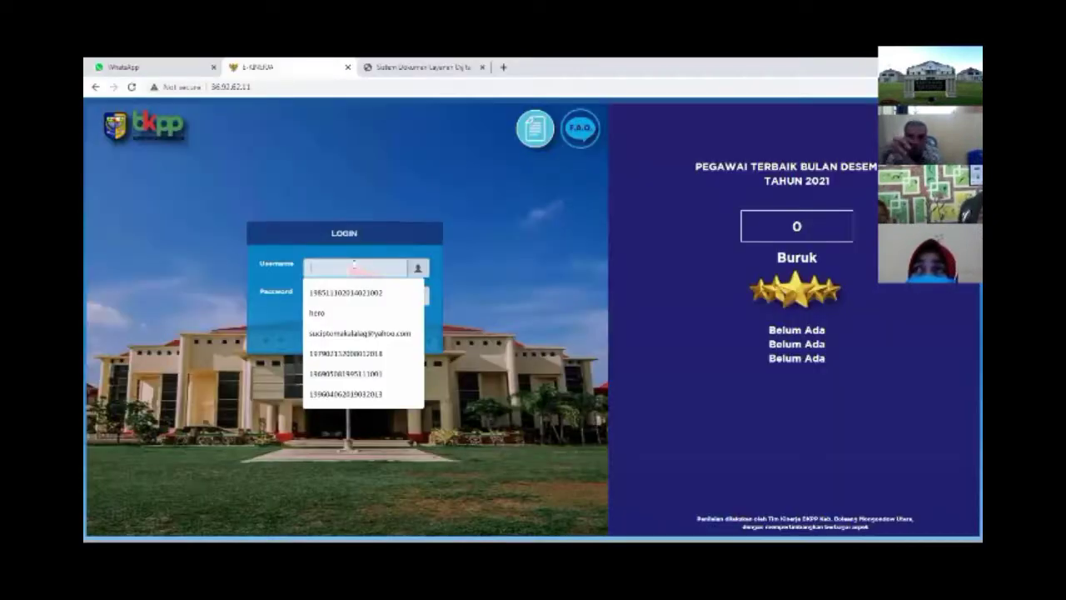
pyautogui.click(400, 285)
pyautogui.hotkey('ctrl', 'shift', 'Left')
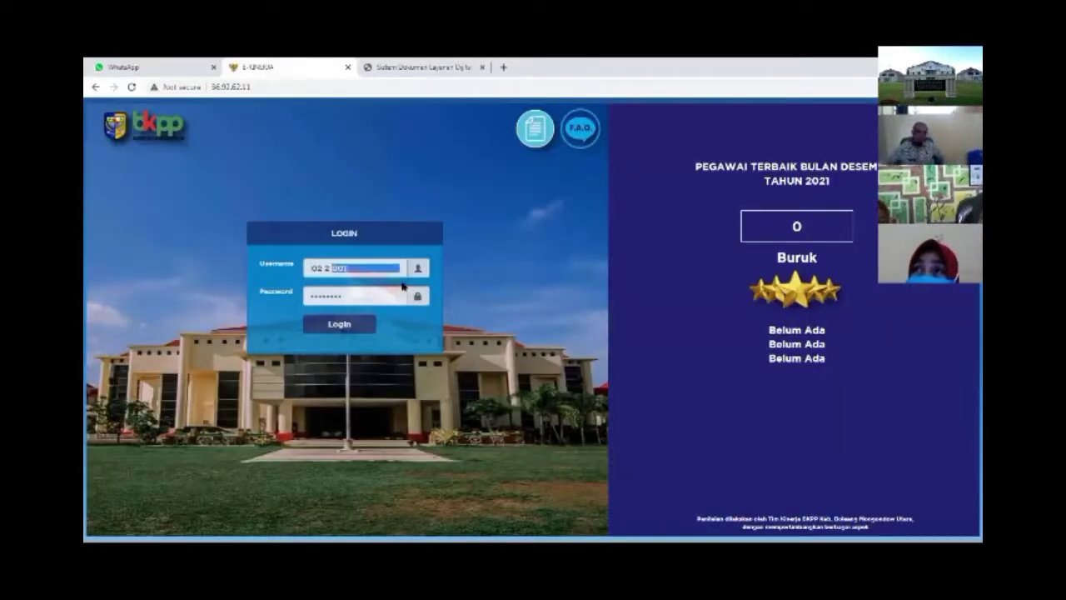
pyautogui.press('Right')
pyautogui.press('BackSpace')
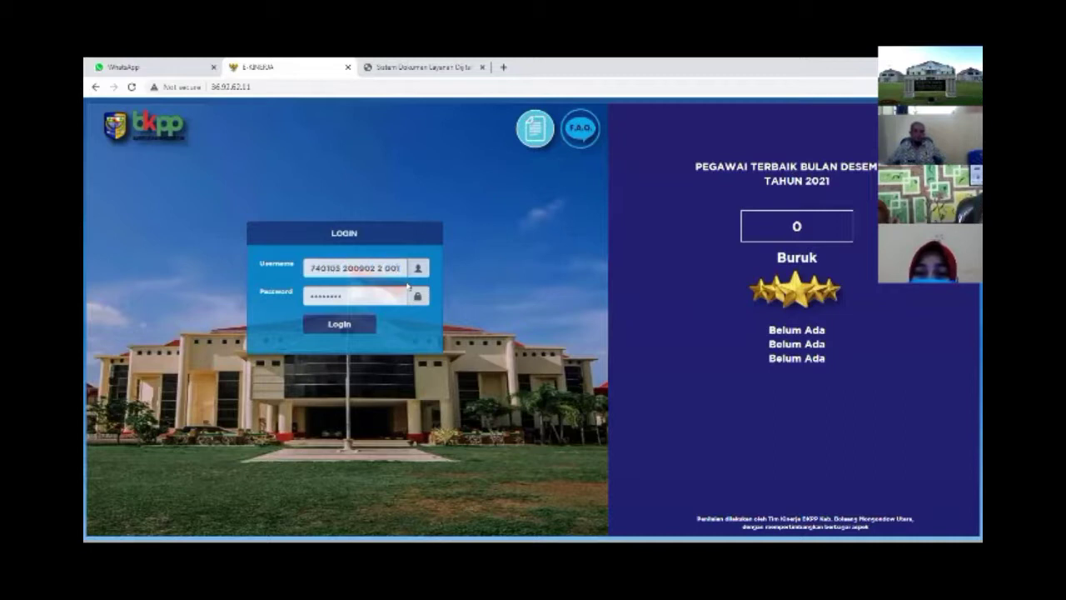
pyautogui.press('BackSpace')
pyautogui.press('BackSpace')
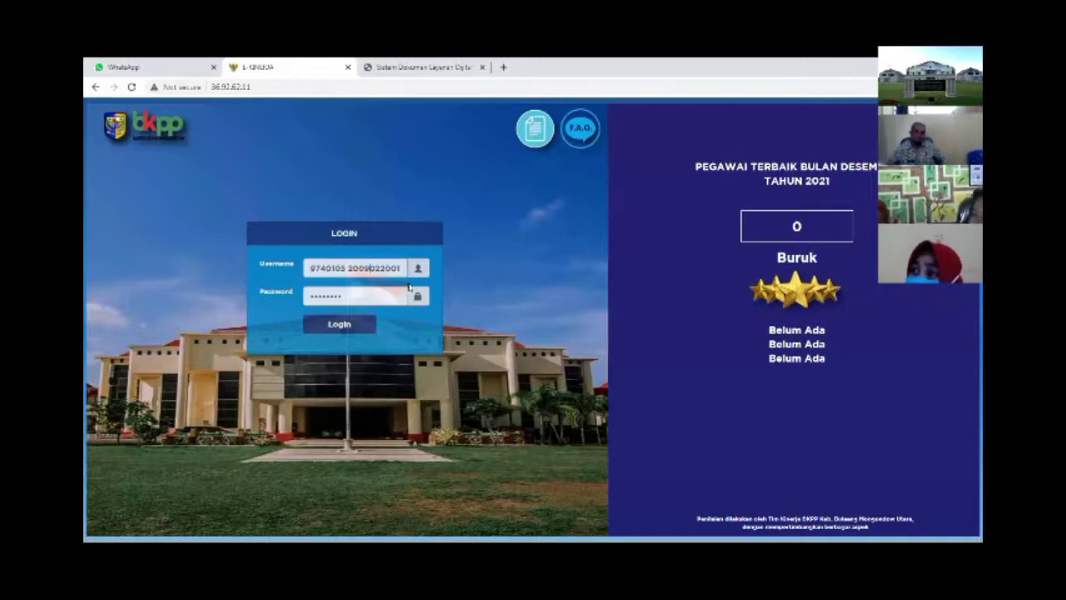
pyautogui.click(346, 326)
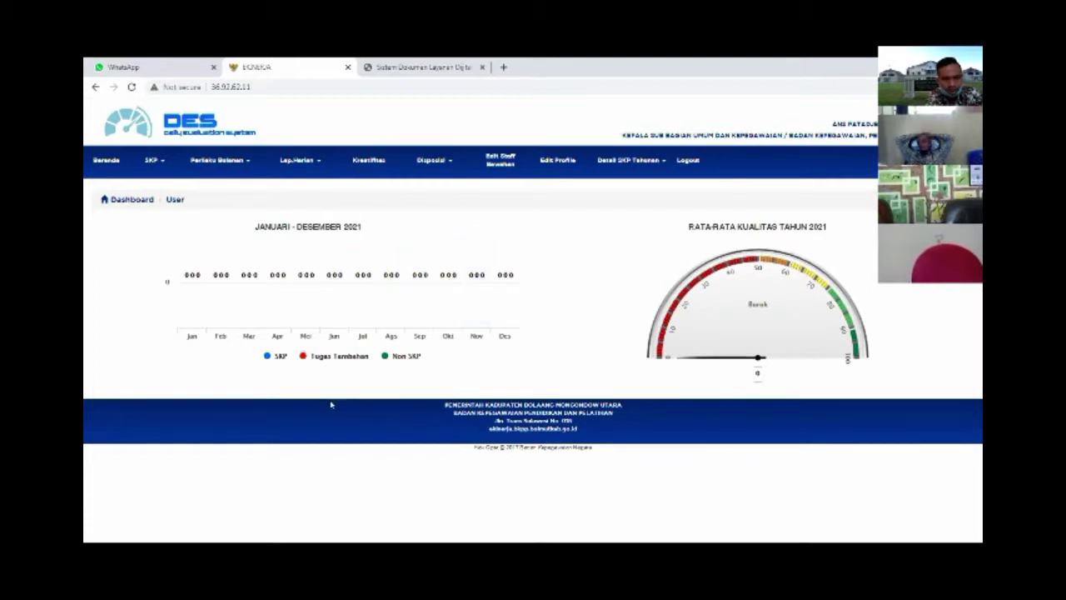
# Expand the SKP menu in the top navigation bar
pyautogui.click(160, 163)
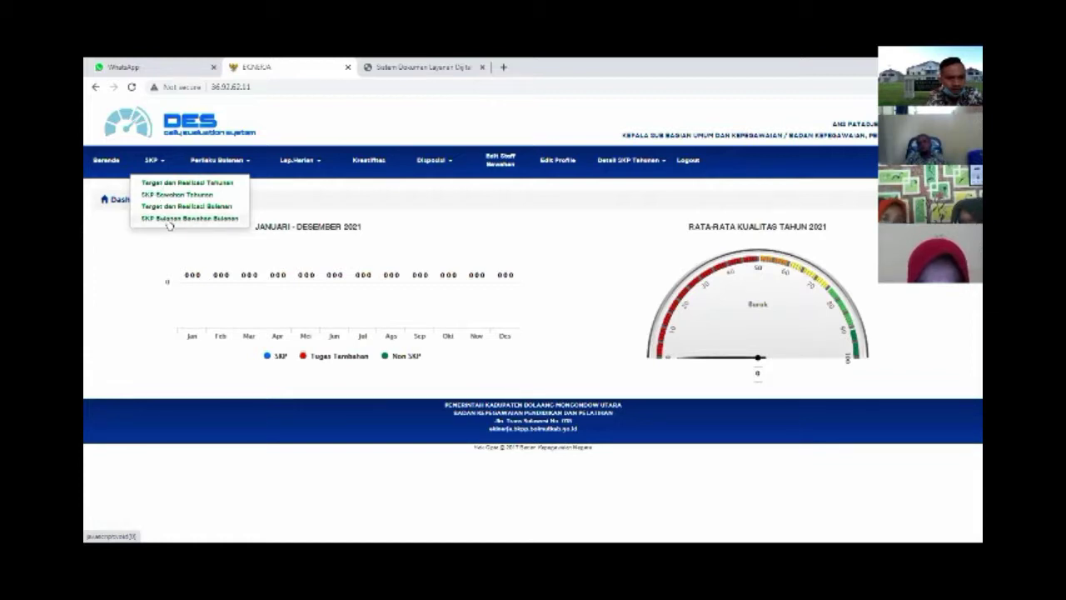
# Go to SKP Bulanan Bawahan to see the January 2021 entry still not submitted
pyautogui.click(170, 220)
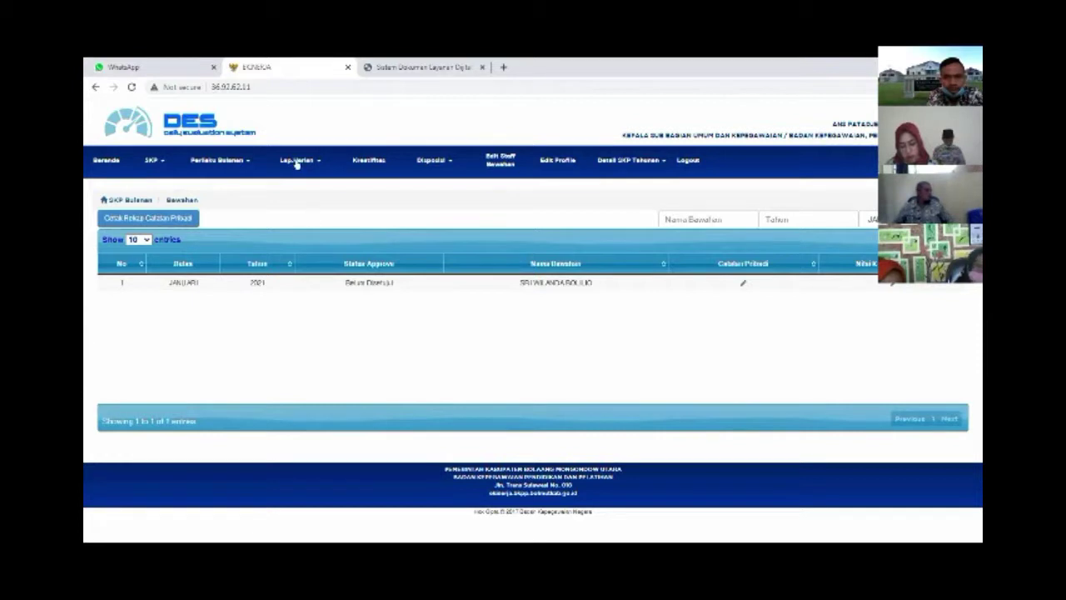
# Open the Harian Bawahan daily SKP table and filter it by the subordinate's name
pyautogui.click(296, 162)
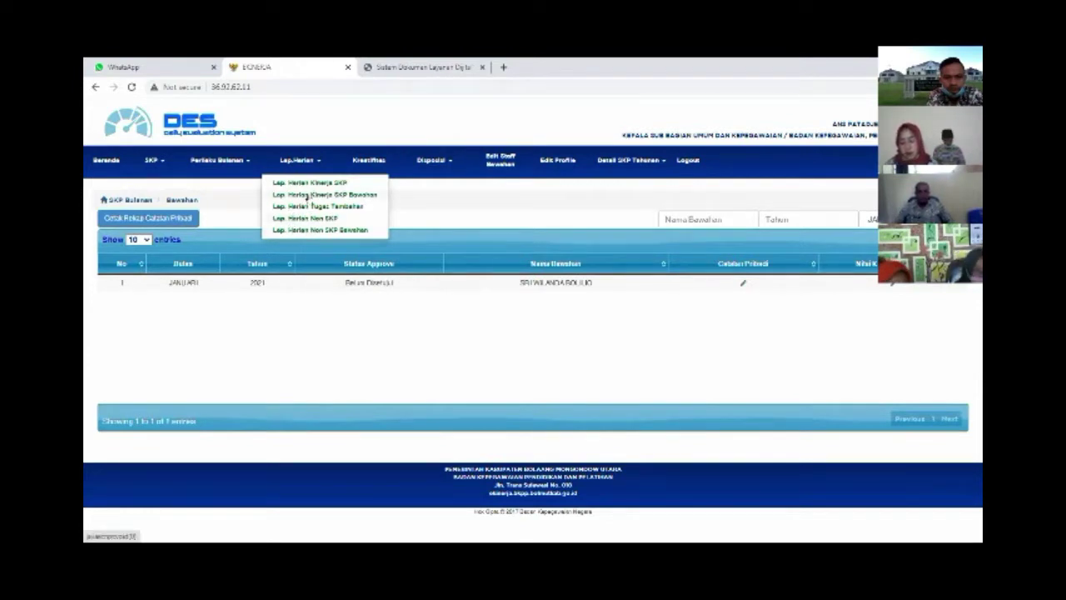
pyautogui.click(309, 195)
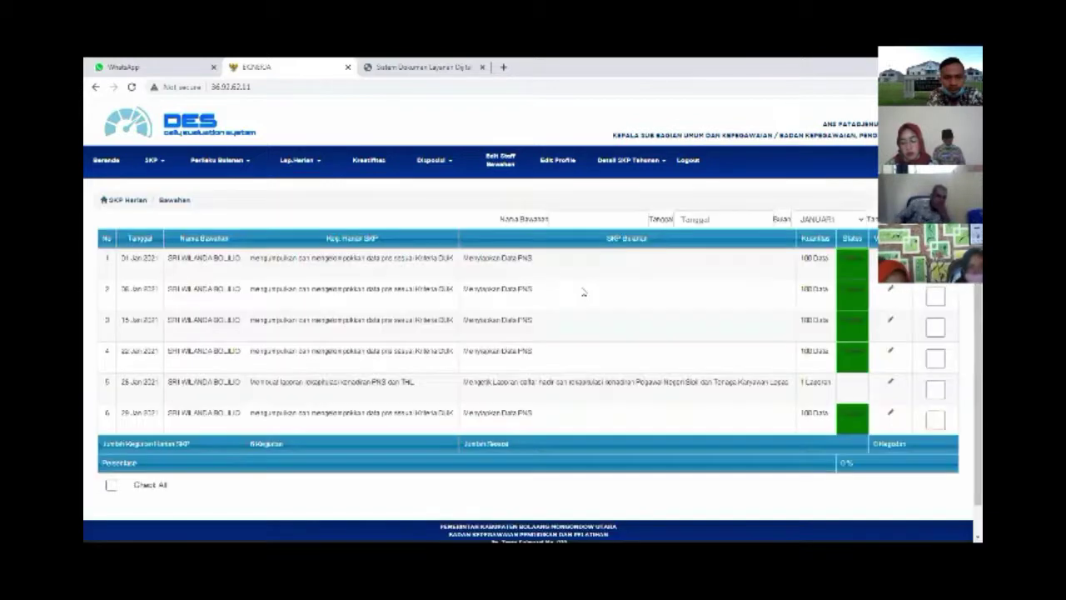
pyautogui.scroll(-1, 567, 353)
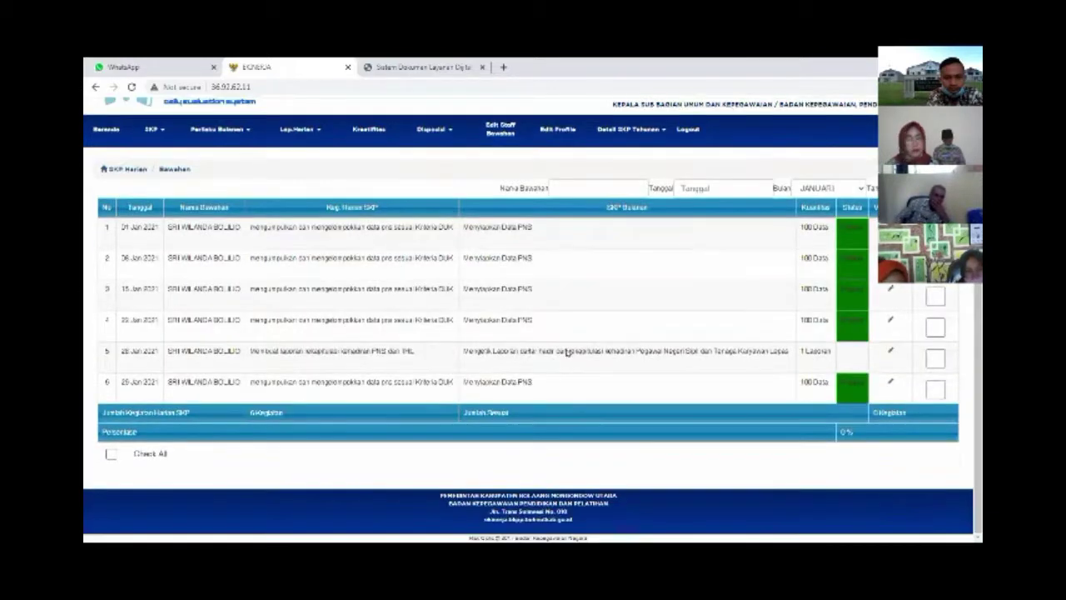
pyautogui.scroll(1, 412, 345)
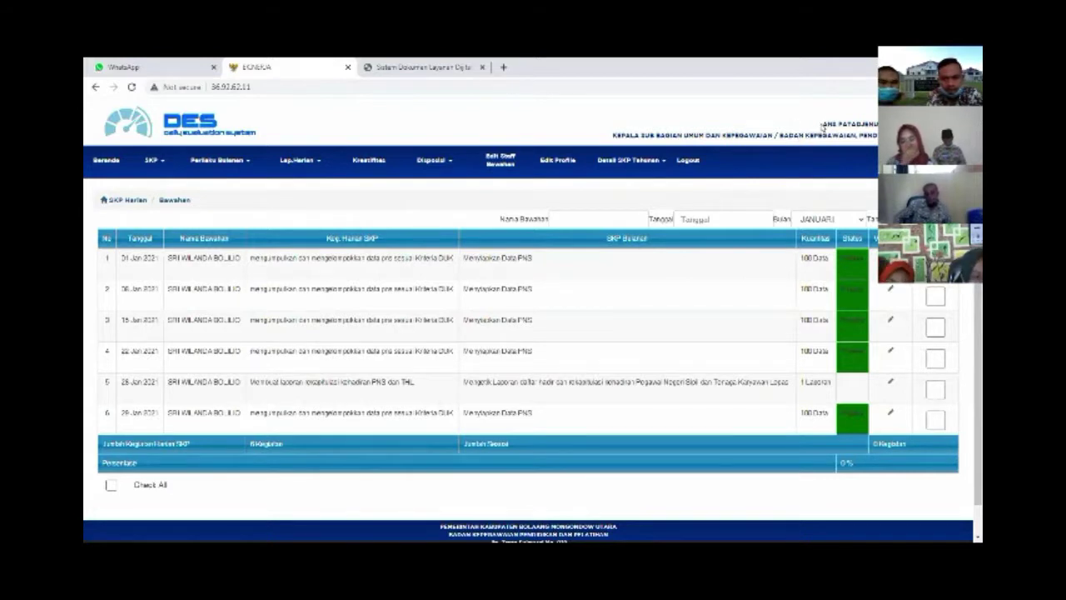
pyautogui.moveTo(823, 127); pyautogui.dragTo(836, 127)
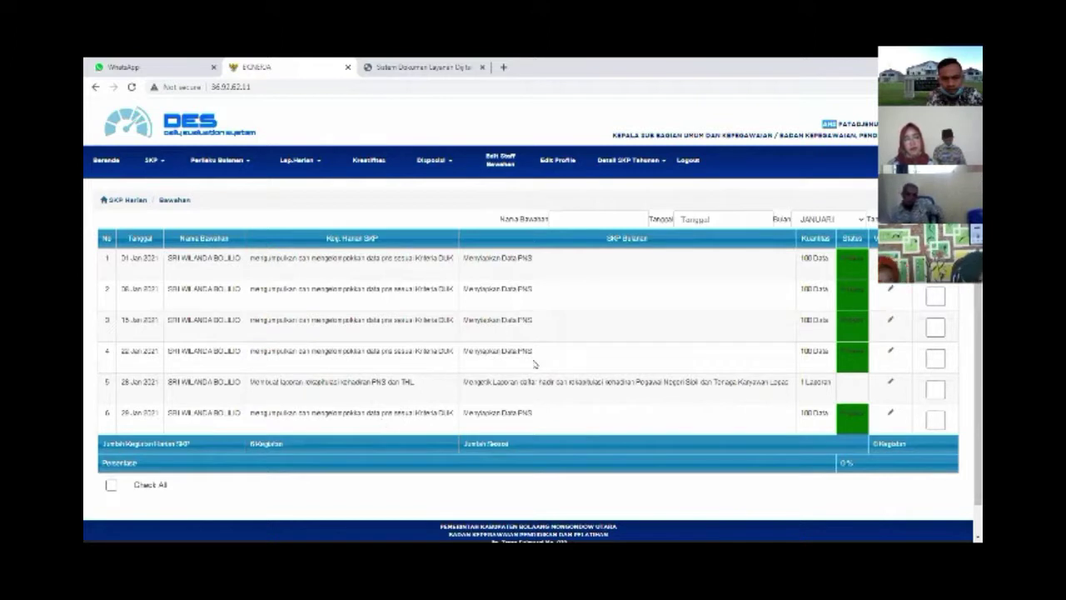
pyautogui.click(578, 218)
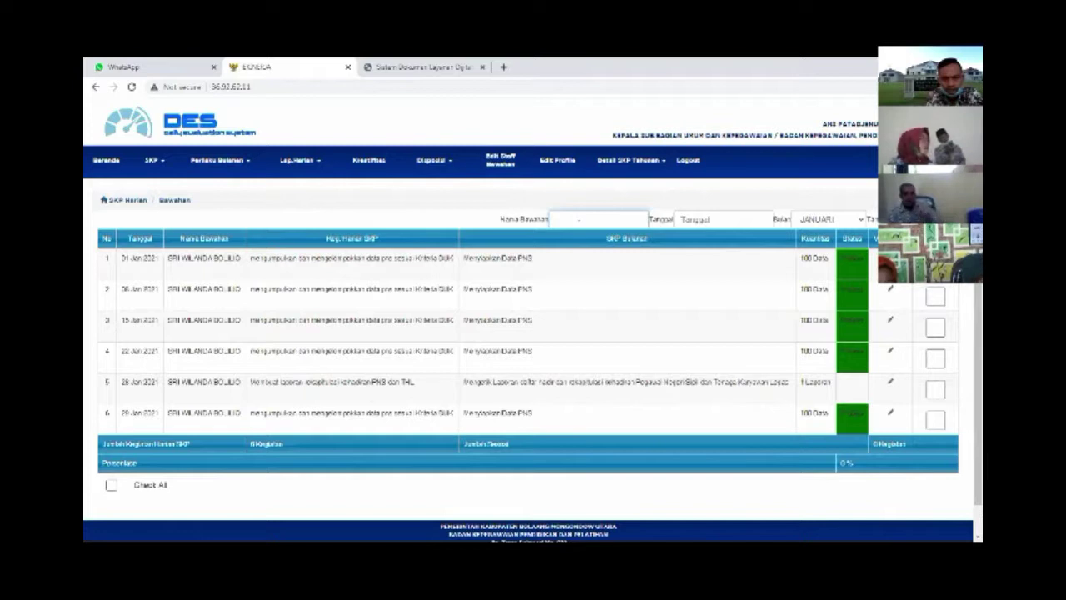
pyautogui.write('sri')
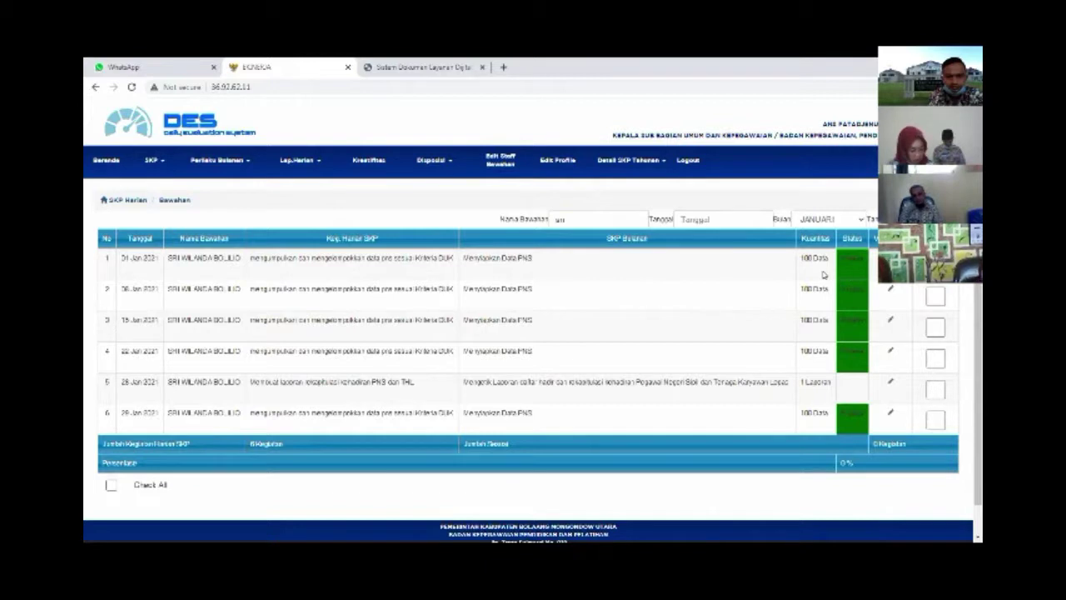
# Check all six January daily activities, including Check All, to reach 6 Kegiatan at 100%
pyautogui.click(936, 265)
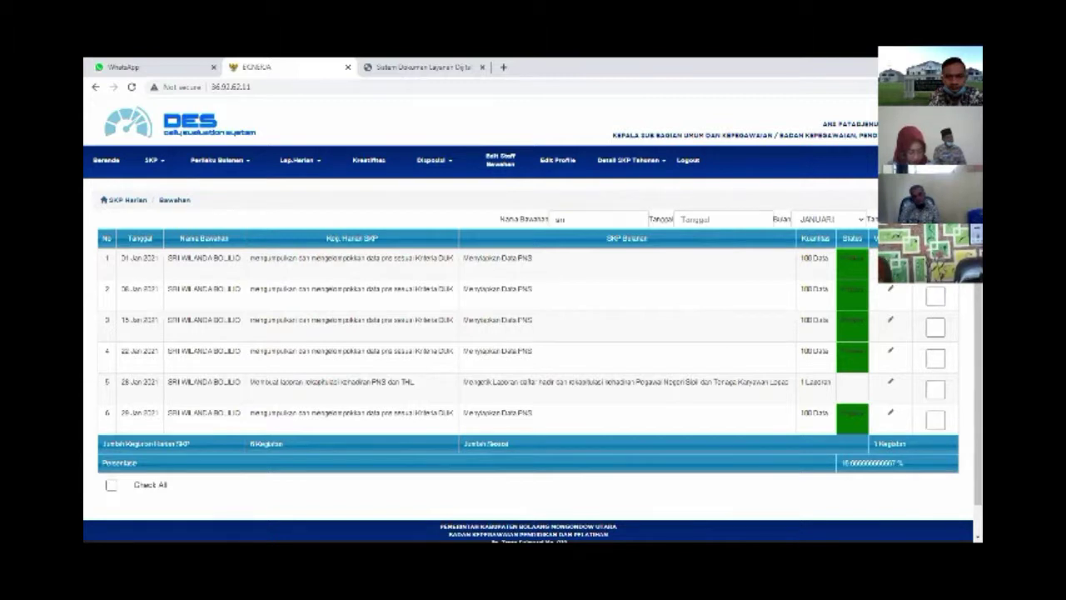
pyautogui.click(935, 296)
pyautogui.click(936, 327)
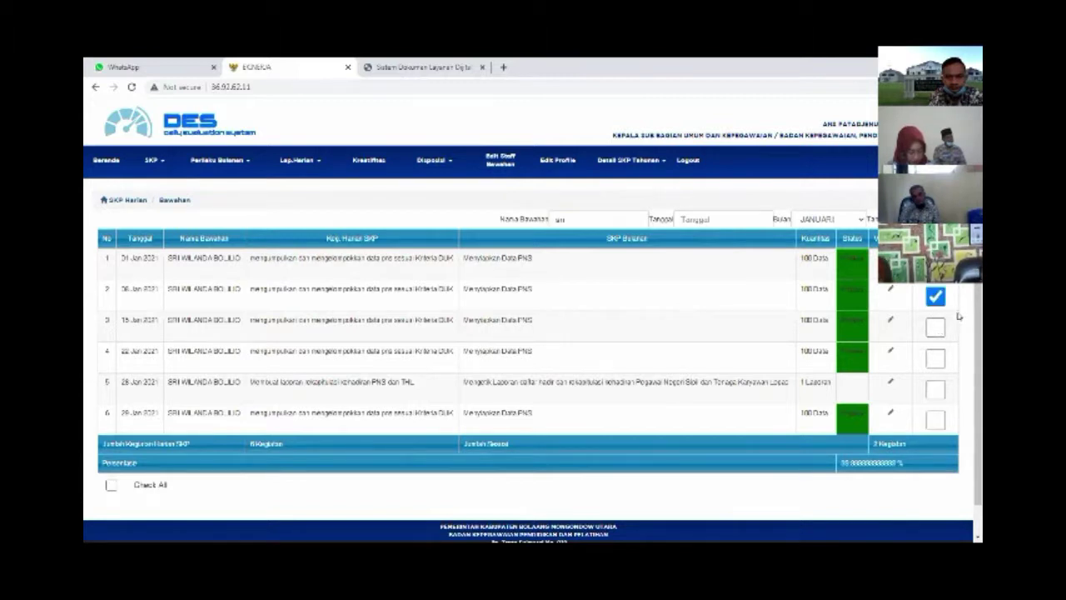
pyautogui.click(935, 358)
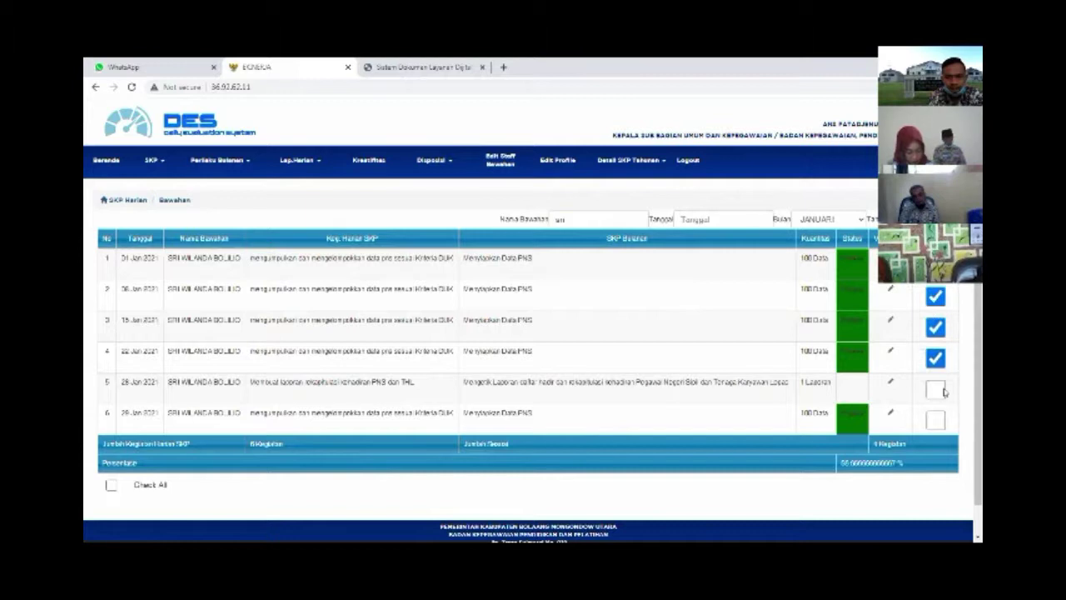
pyautogui.click(935, 421)
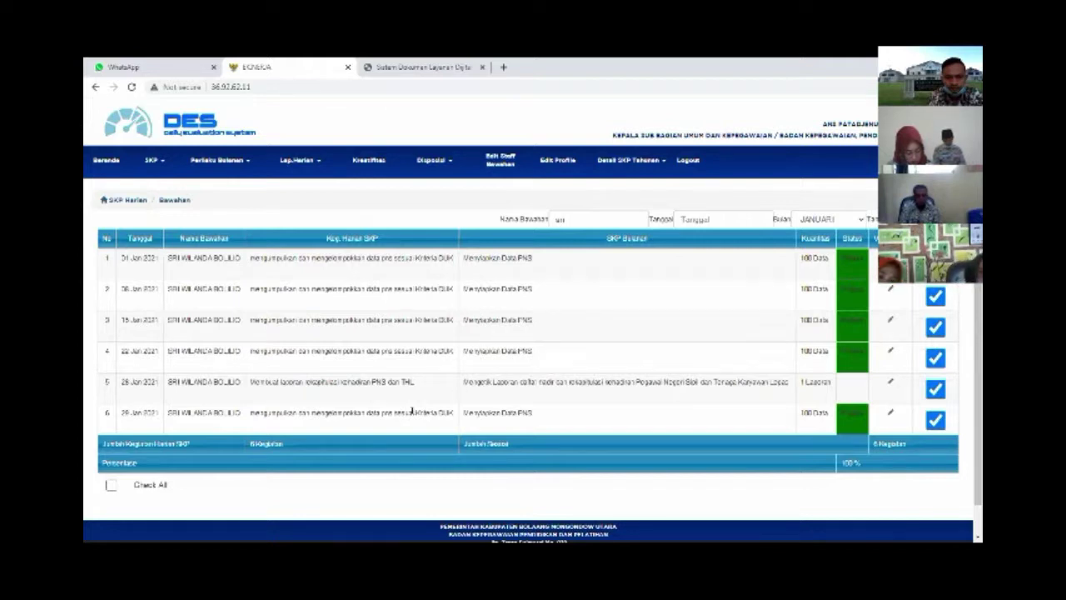
pyautogui.click(111, 486)
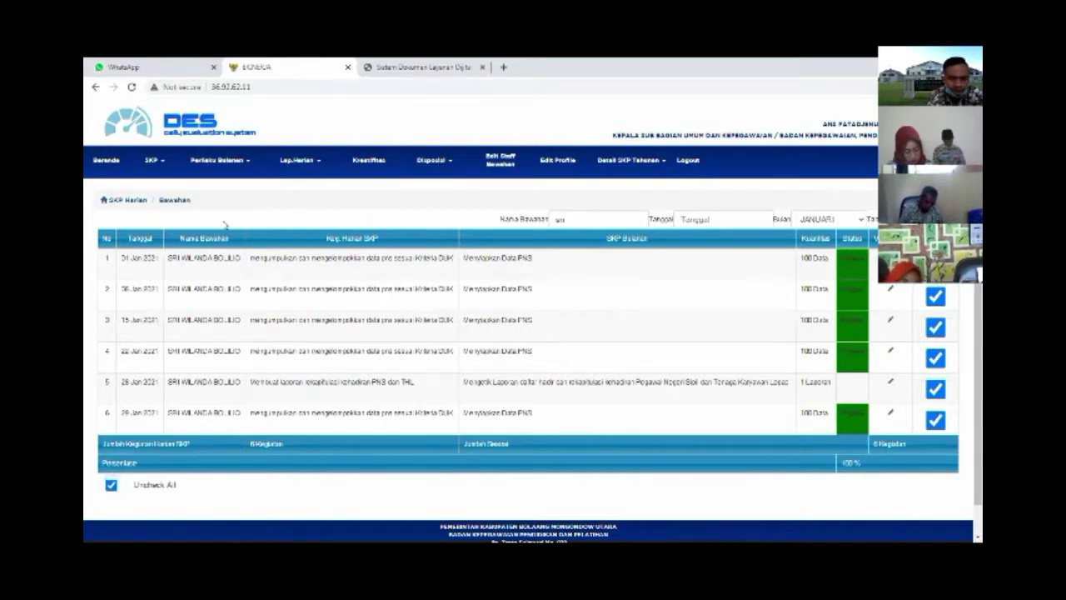
# Open the January 2021 entry in SKP Bulanan Bawahan, showing two activities and score 36.67
pyautogui.click(160, 165)
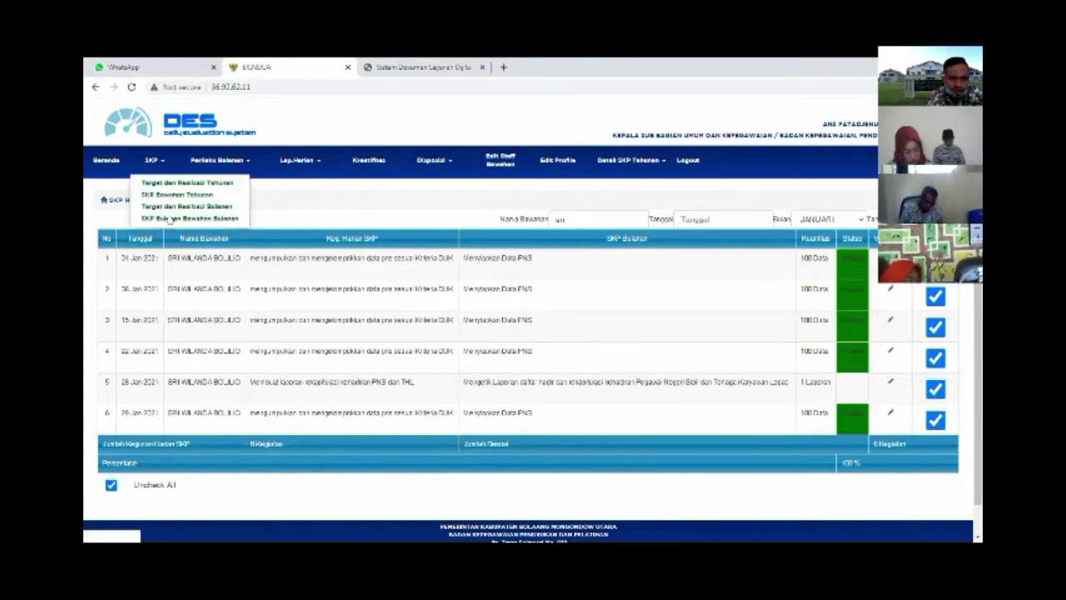
pyautogui.click(169, 219)
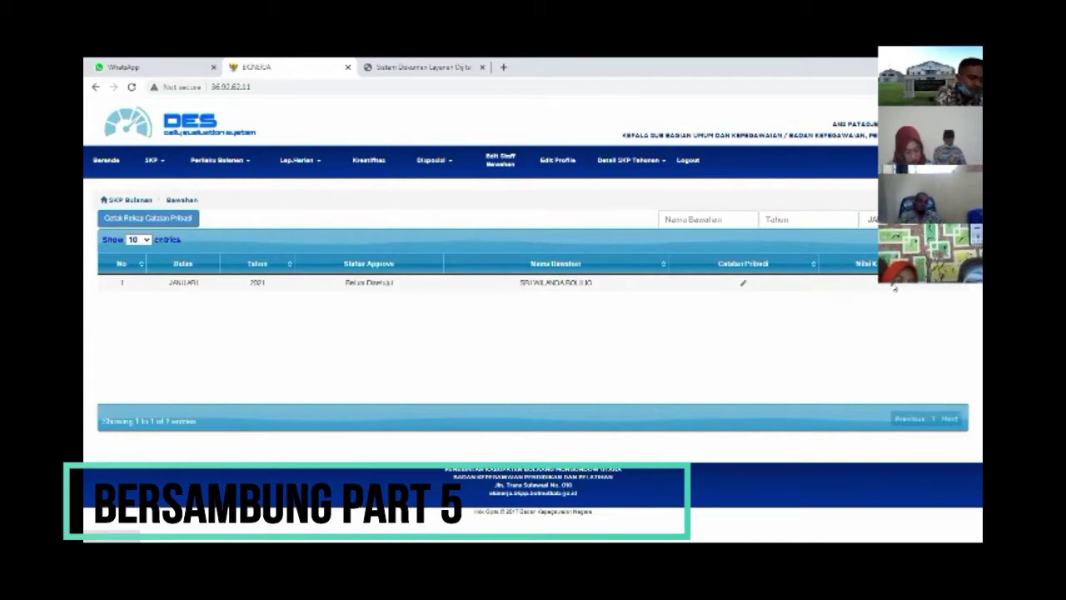
pyautogui.click(895, 285)
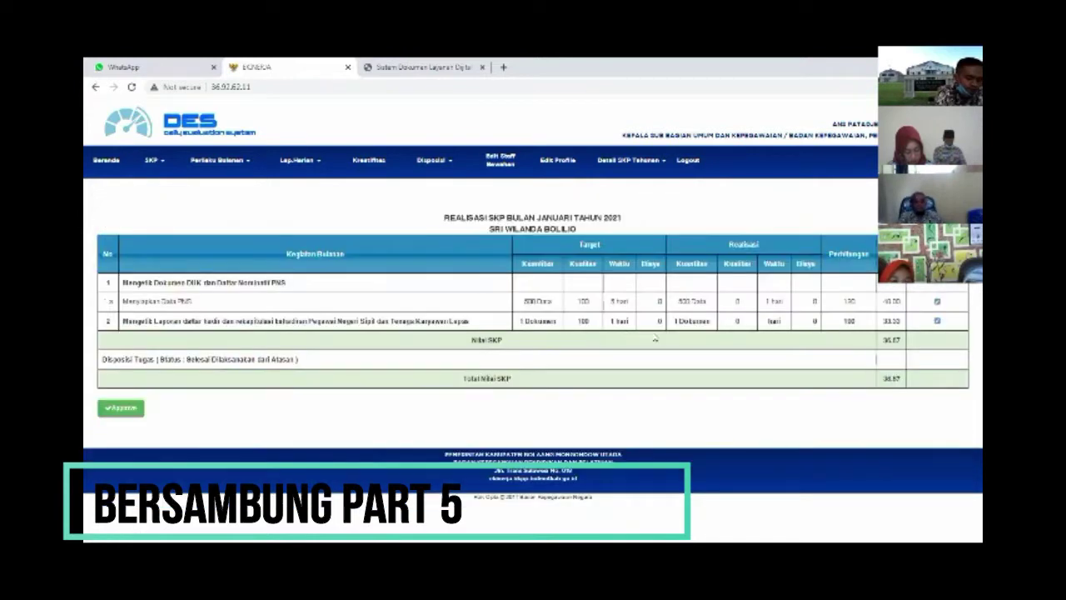